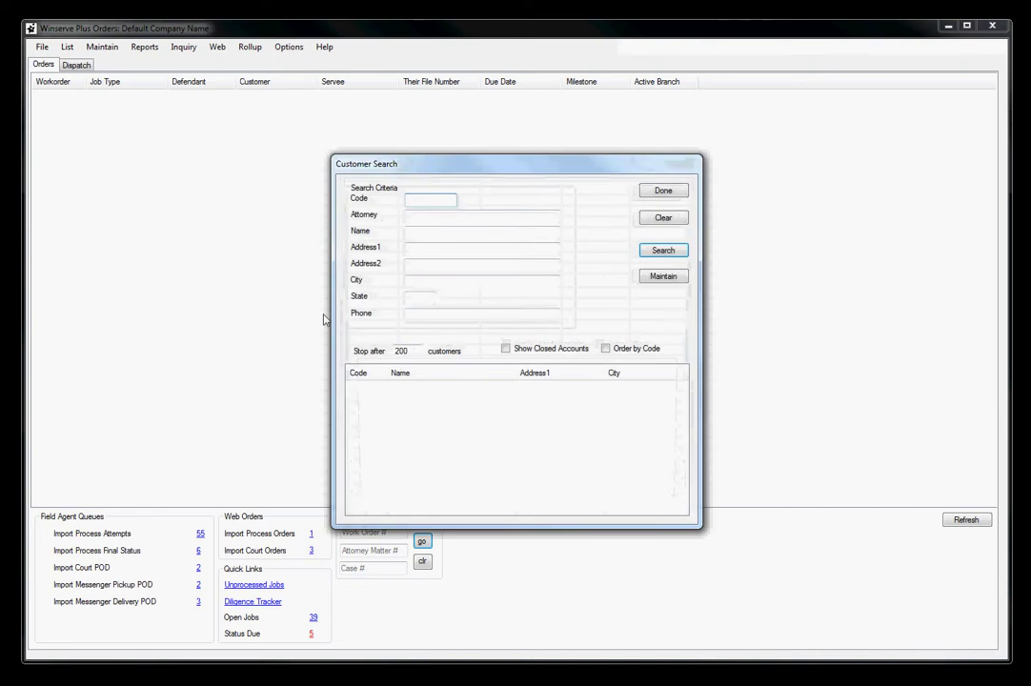
Step: Move the Customer Search dialog aside and run an empty search listing all four customers
{"action": "left_click_drag", "start_coordinate": [399, 168], "coordinate": [248, 138]}
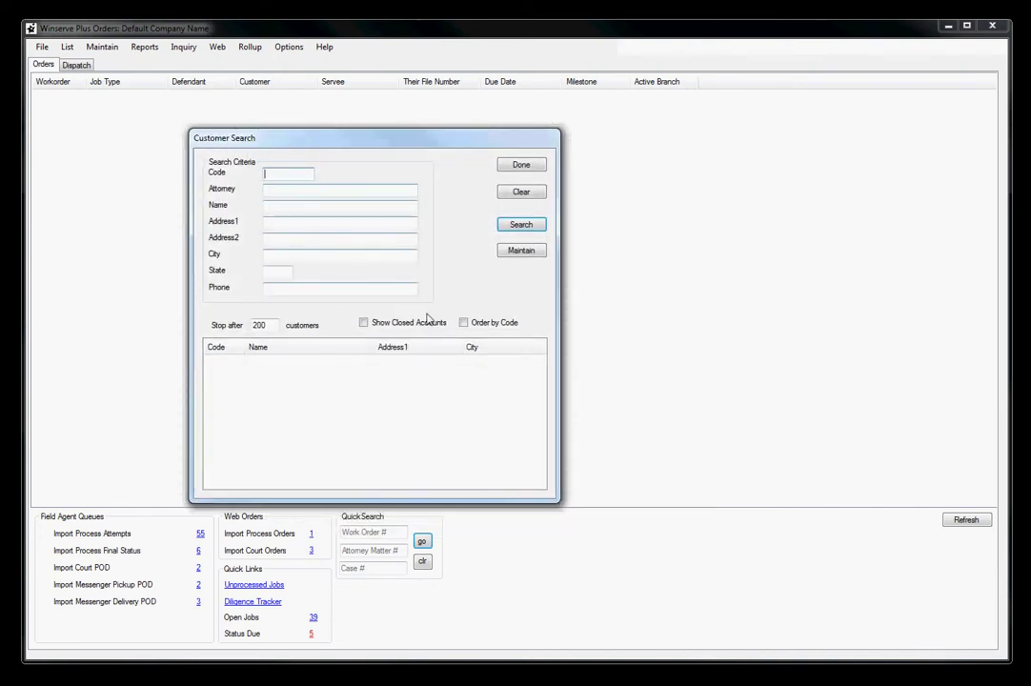
{"action": "left_click", "coordinate": [522, 226]}
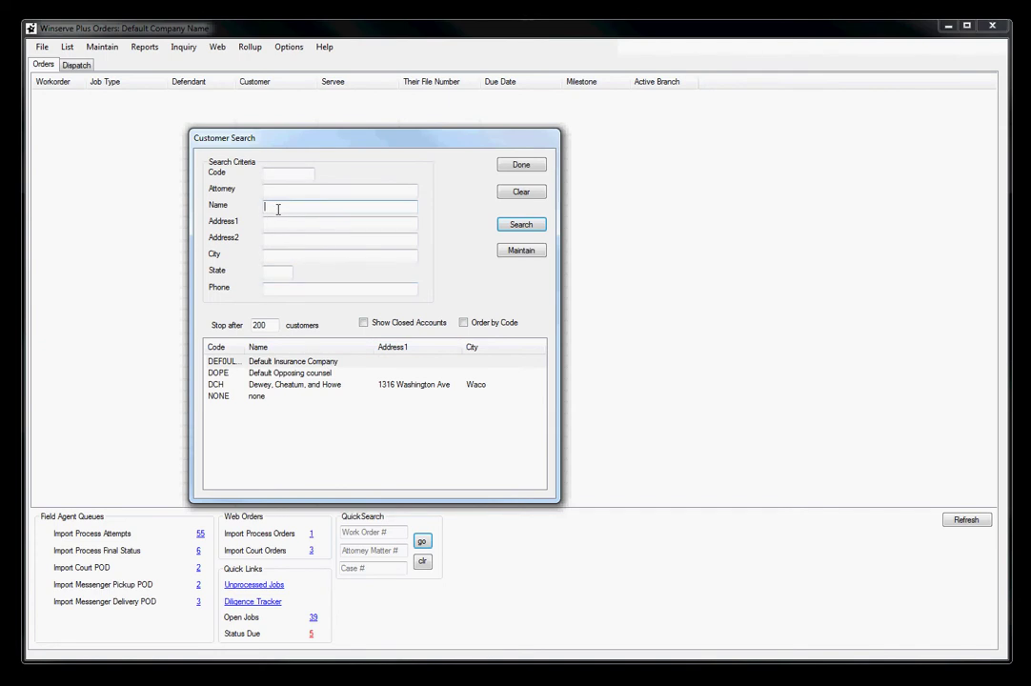
Step: Search customers by the name 'dewey', select Dewey, Cheatum, and Howe, then clear and relist all
{"action": "type", "text": "dewey"}
{"action": "left_click", "coordinate": [520, 228]}
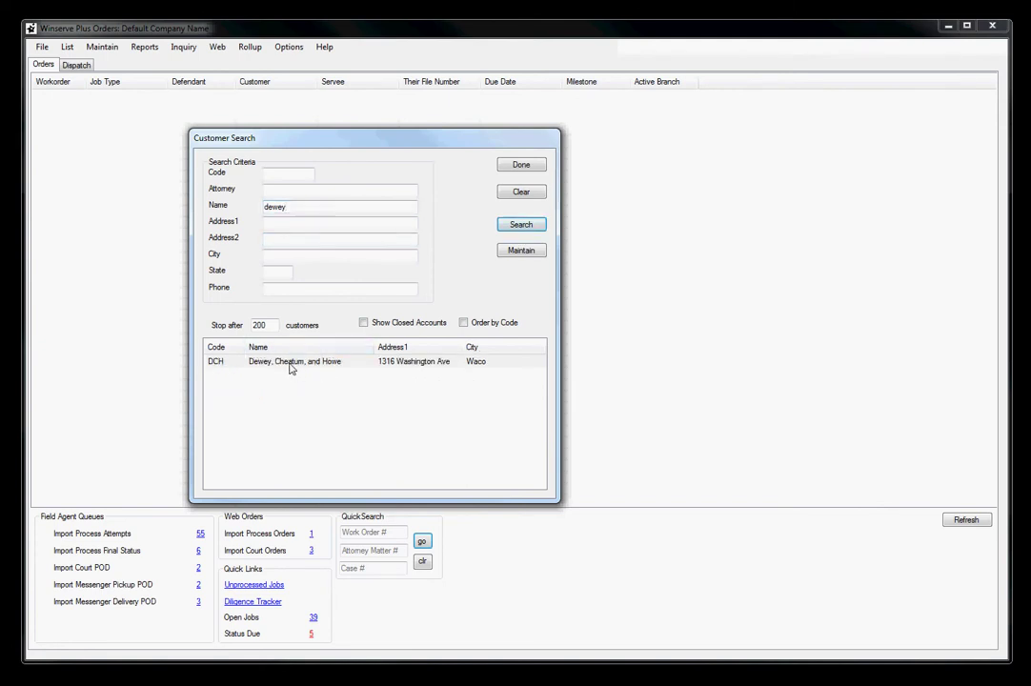
{"action": "left_click", "coordinate": [290, 365]}
{"action": "left_click", "coordinate": [518, 194]}
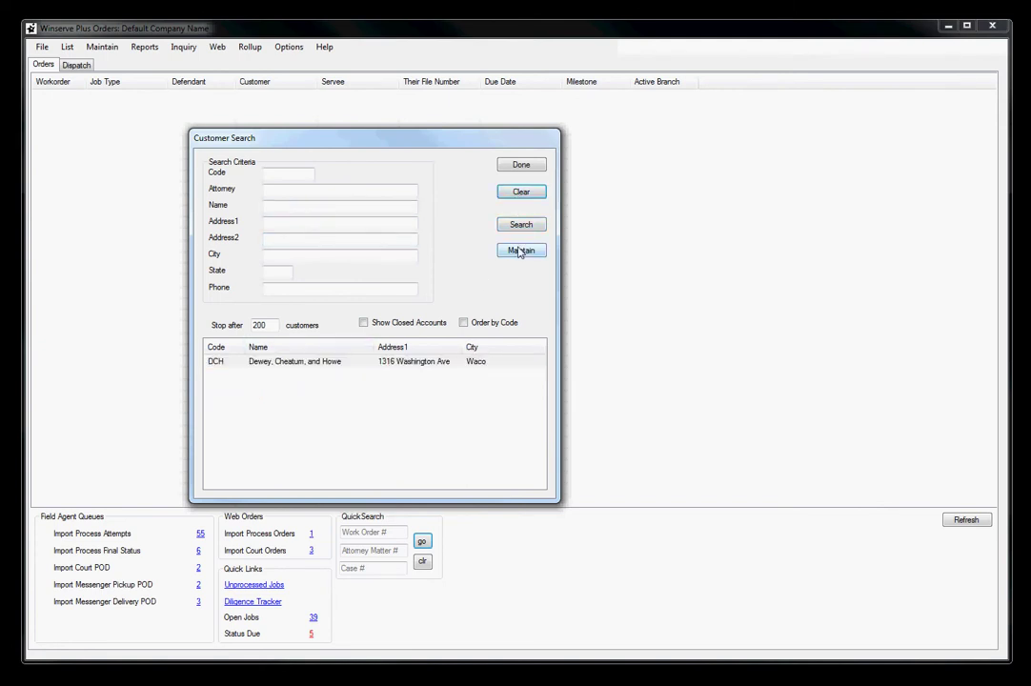
{"action": "left_click", "coordinate": [520, 224]}
Step: Search with the wildcard name '%cheatum', select the Dewey, Cheatum, and Howe result, then clear
{"action": "left_click", "coordinate": [296, 209]}
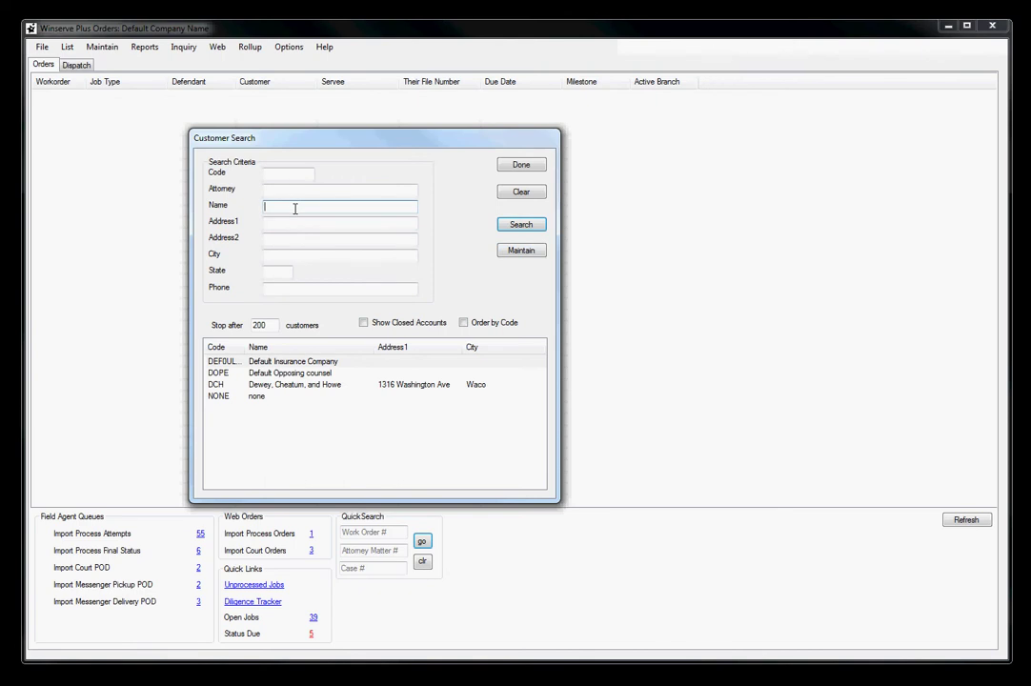
{"action": "type", "text": "%"}
{"action": "type", "text": "cheatum"}
{"action": "left_click", "coordinate": [526, 228]}
{"action": "left_click", "coordinate": [311, 363]}
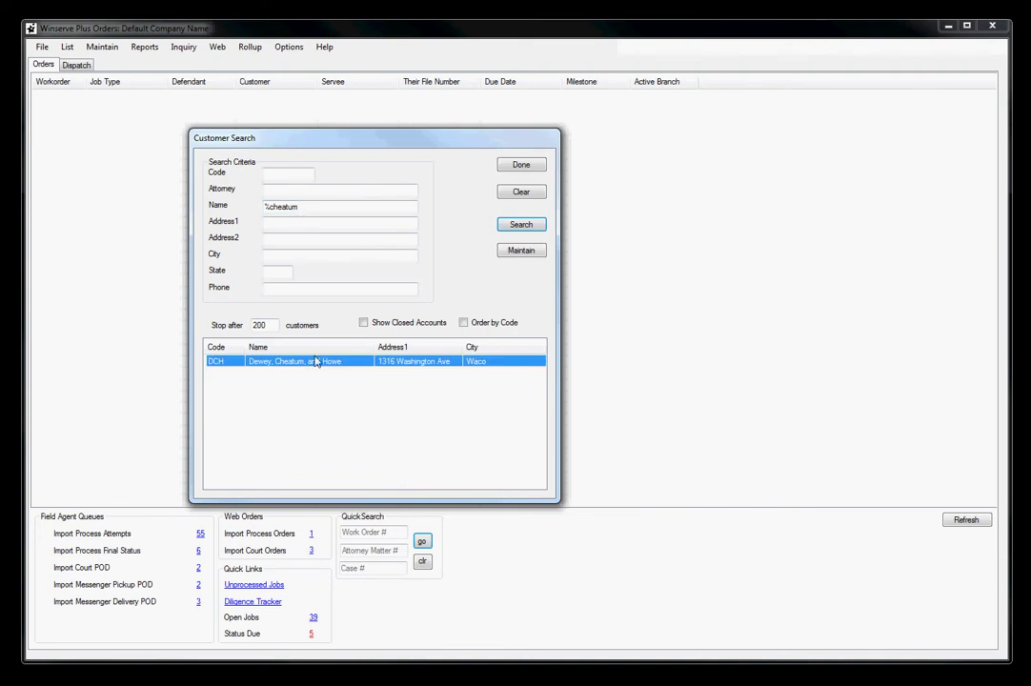
{"action": "left_click", "coordinate": [521, 192]}
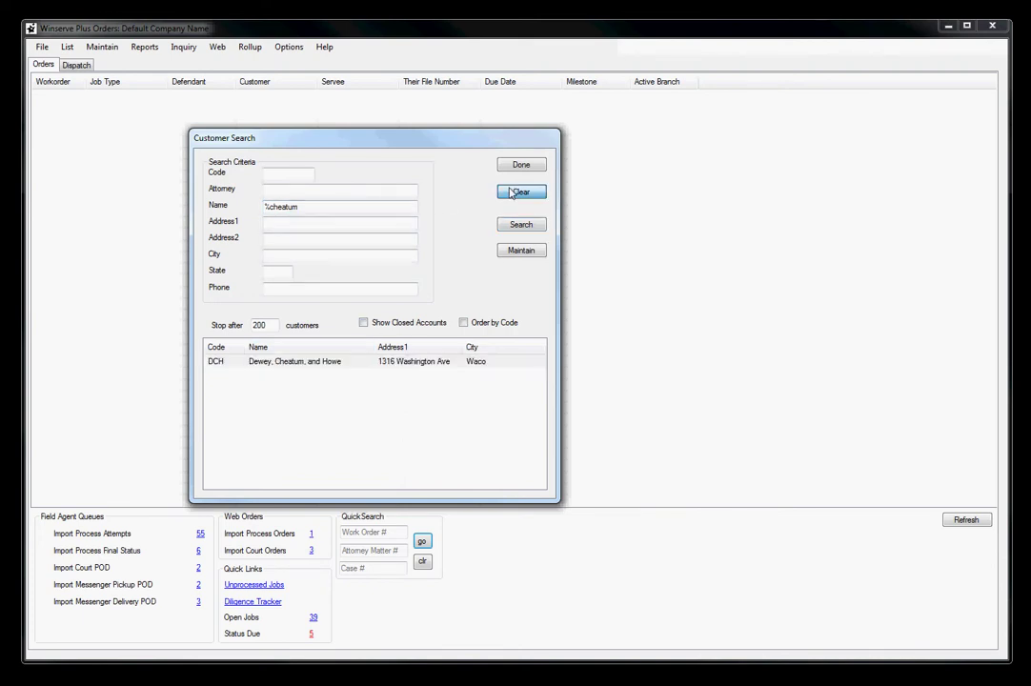
Step: List all customers again and create a new customer from the results list's right-click New option
{"action": "left_click", "coordinate": [519, 227]}
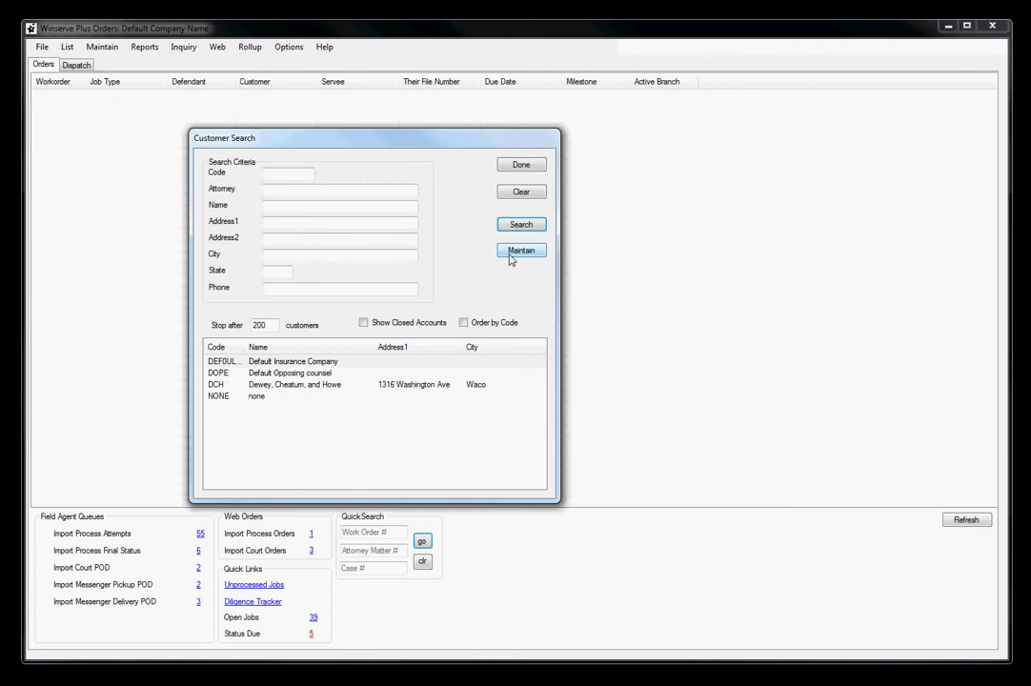
{"action": "left_click", "coordinate": [519, 254]}
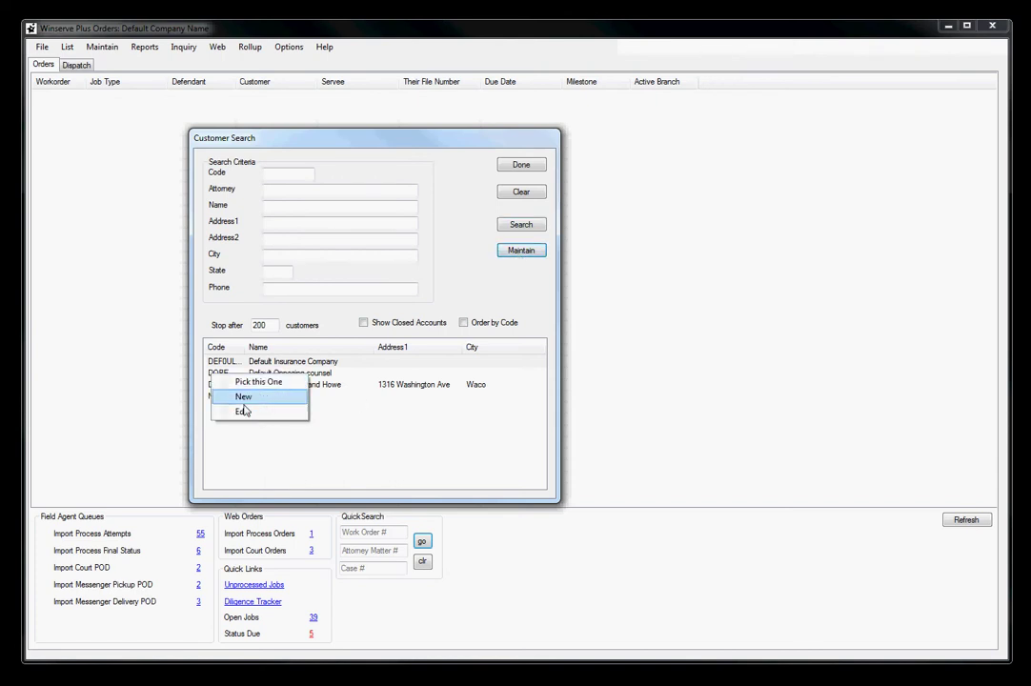
{"action": "left_click", "coordinate": [321, 408]}
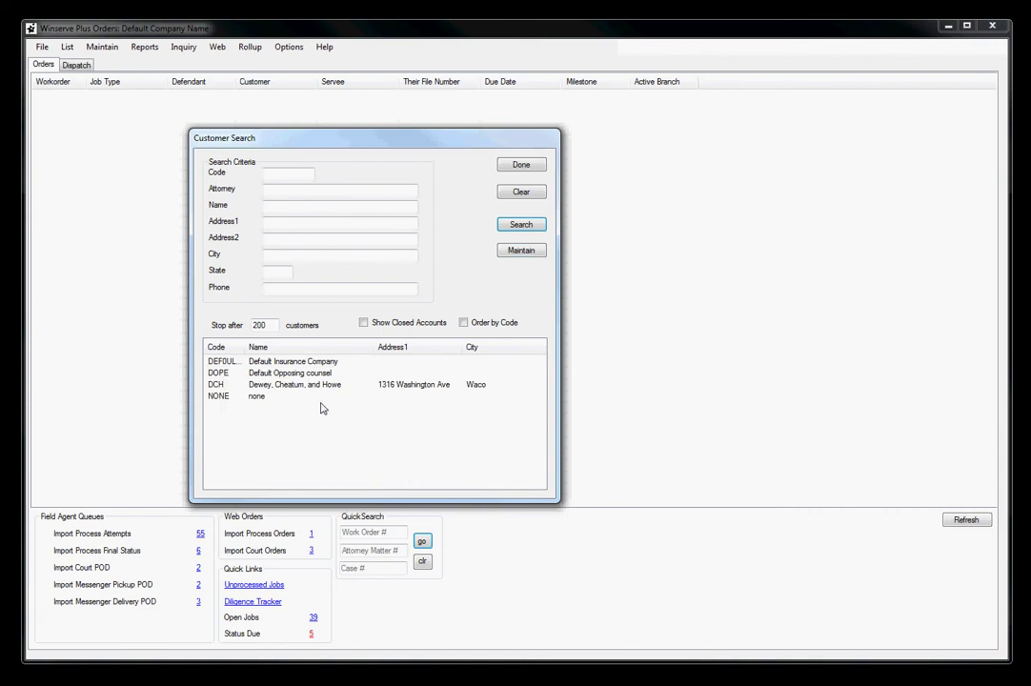
{"action": "right_click", "coordinate": [321, 409]}
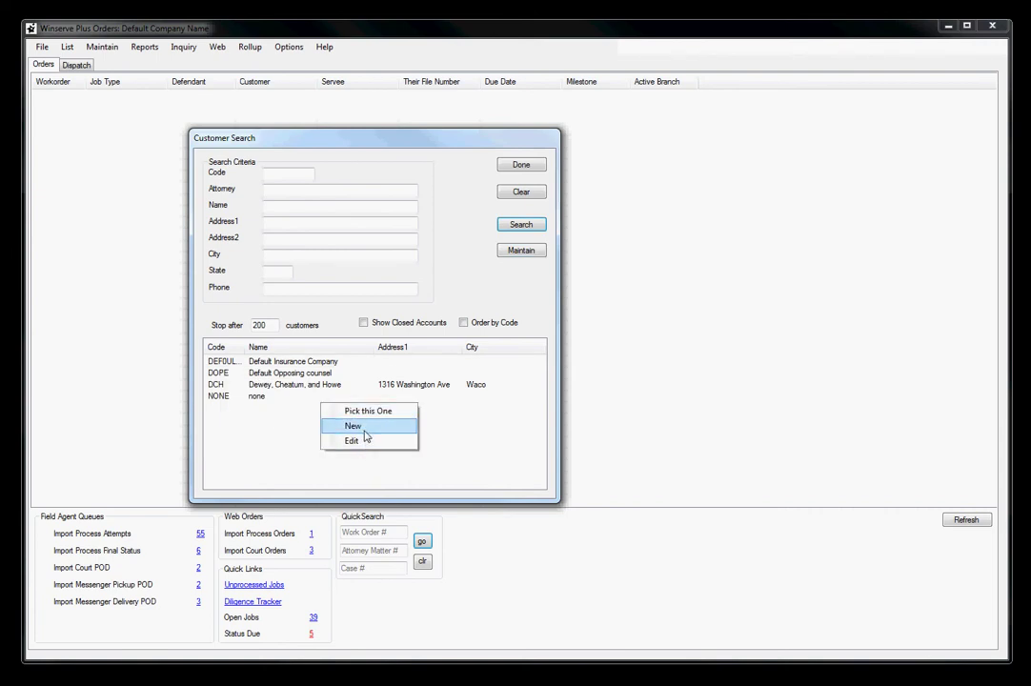
{"action": "left_click", "coordinate": [365, 434]}
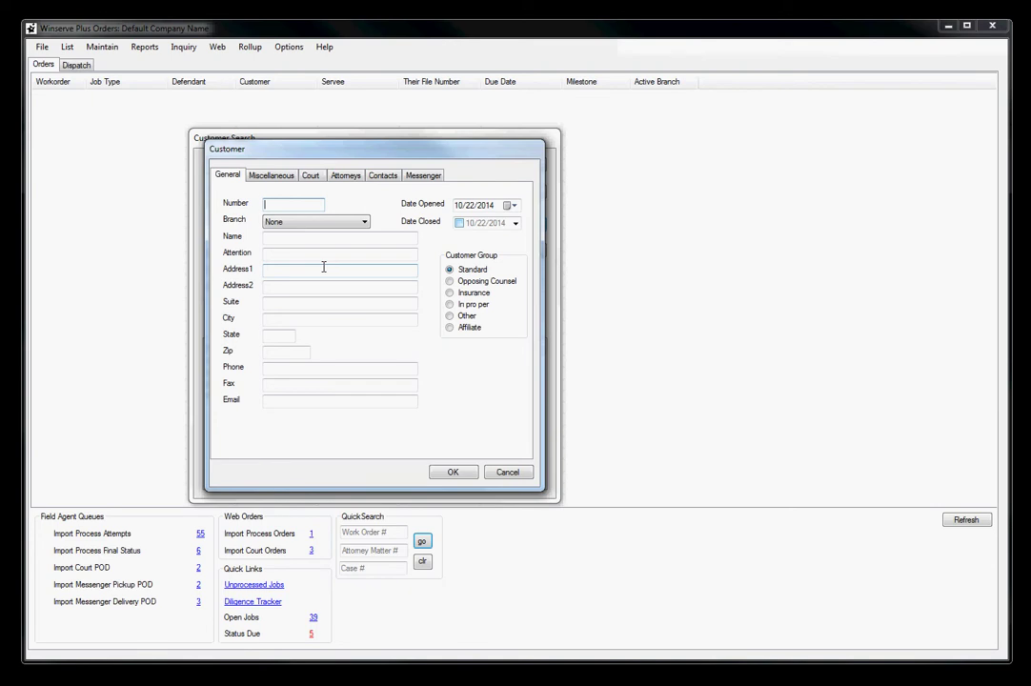
Step: On the General tab, enter the new customer number and keep Branch set to None
{"action": "left_click", "coordinate": [289, 211]}
{"action": "type", "text": "SG1"}
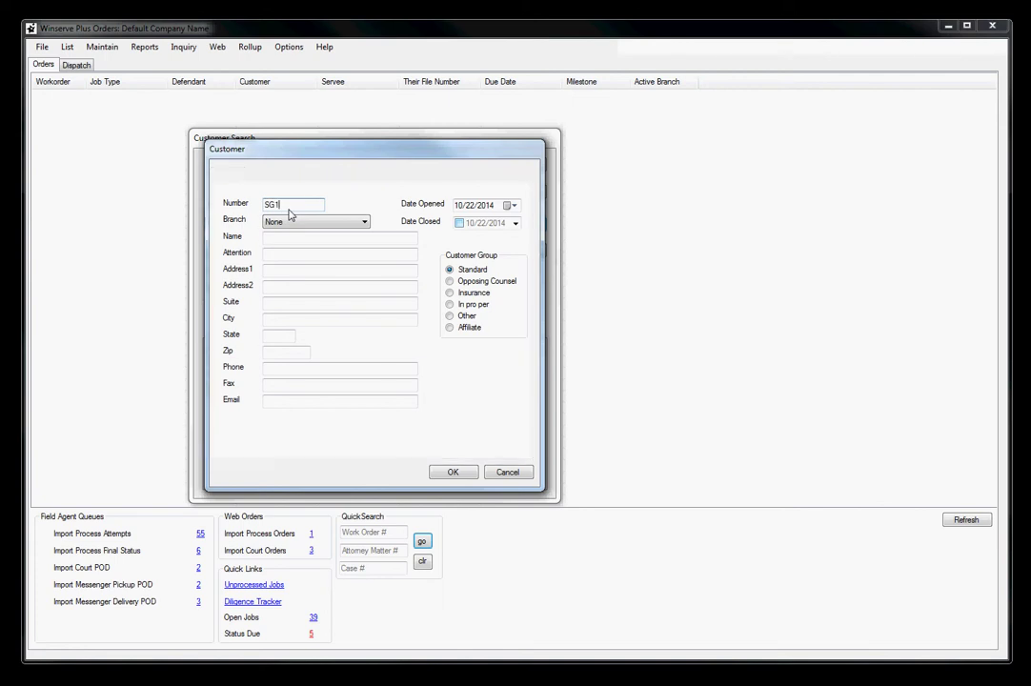
{"action": "key", "text": "Tab"}
{"action": "left_click", "coordinate": [365, 223]}
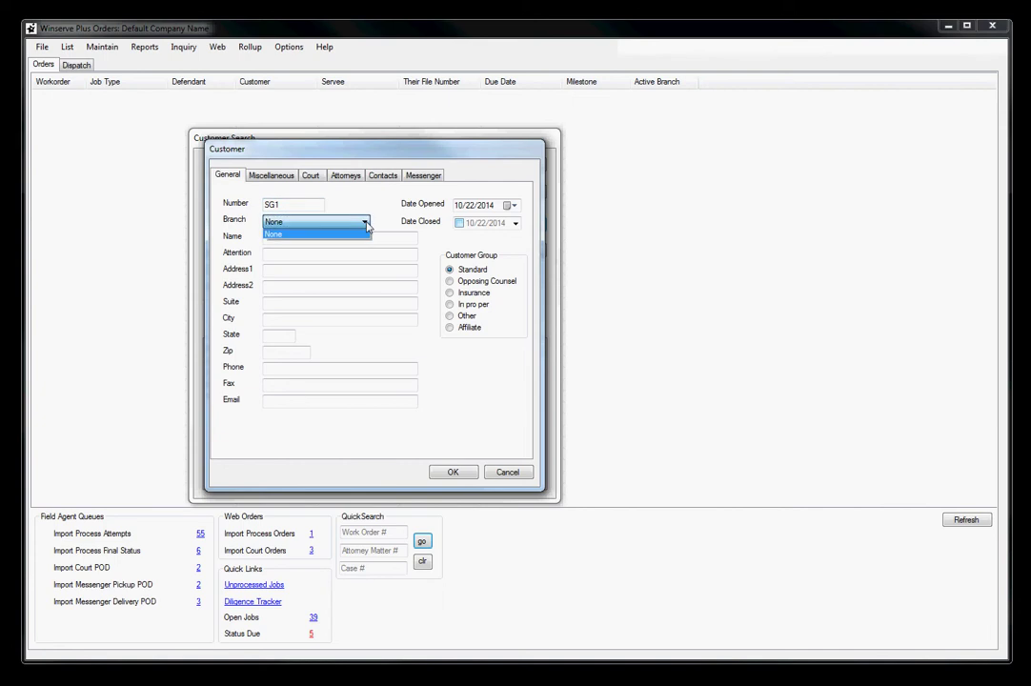
{"action": "left_click", "coordinate": [369, 206]}
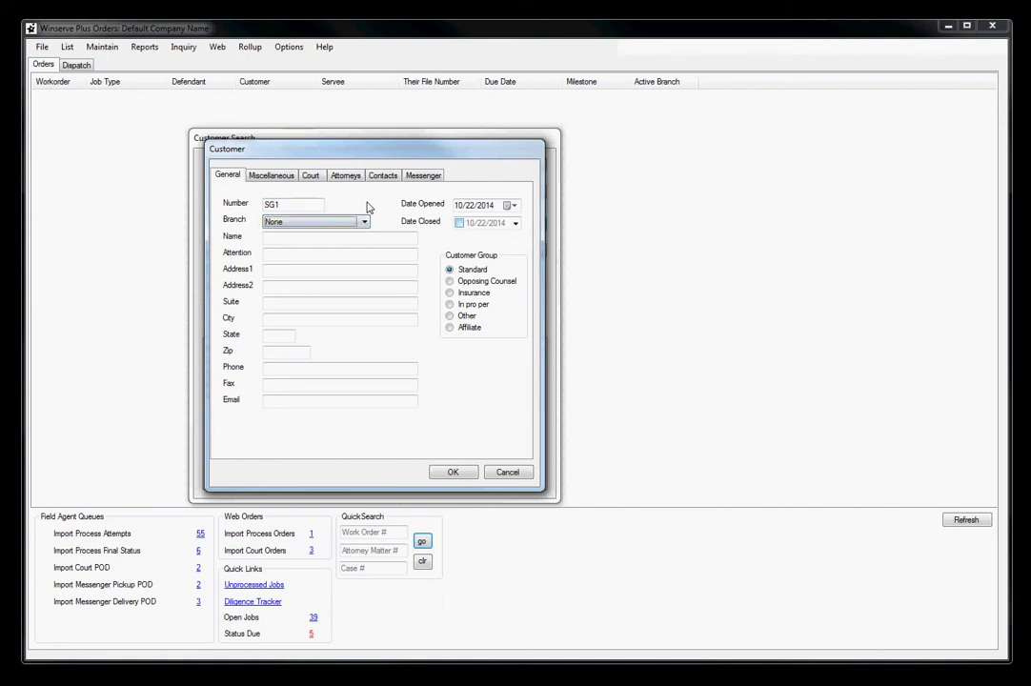
{"action": "left_click", "coordinate": [357, 223]}
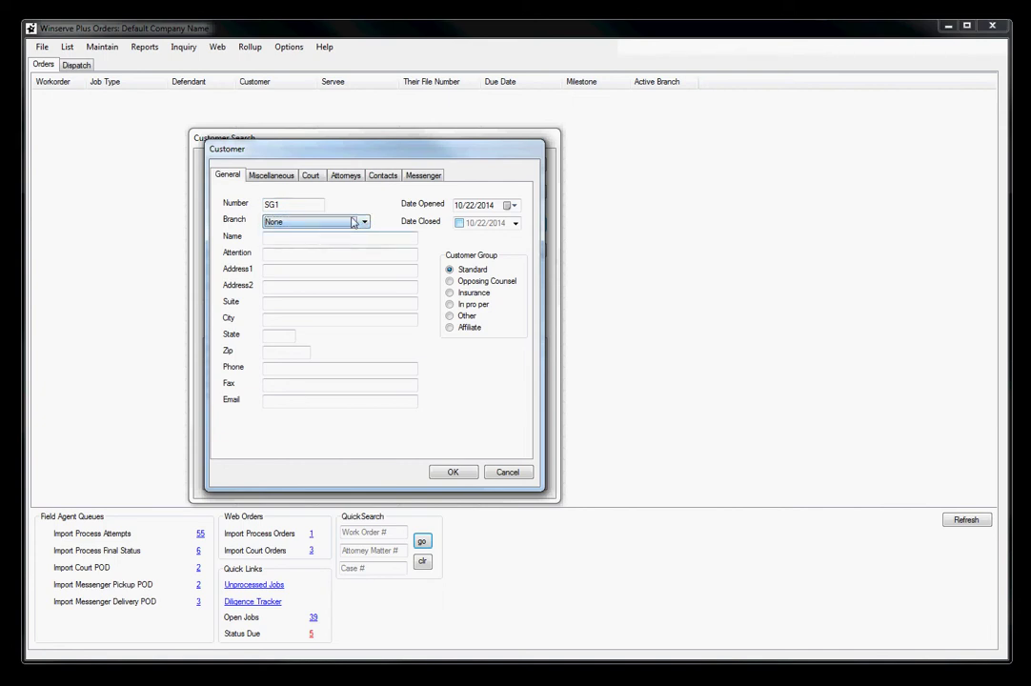
{"action": "left_click", "coordinate": [284, 237]}
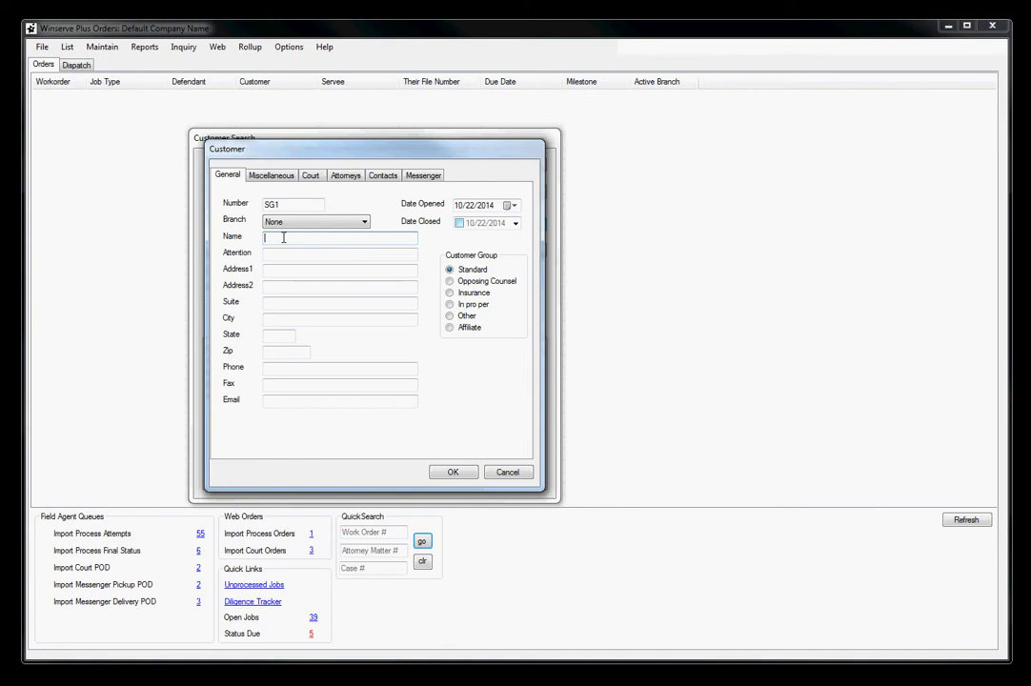
Step: Enter the firm's name, street address and city, leaving Attention, Address2 and Suite blank
{"action": "key", "text": "Tab"}
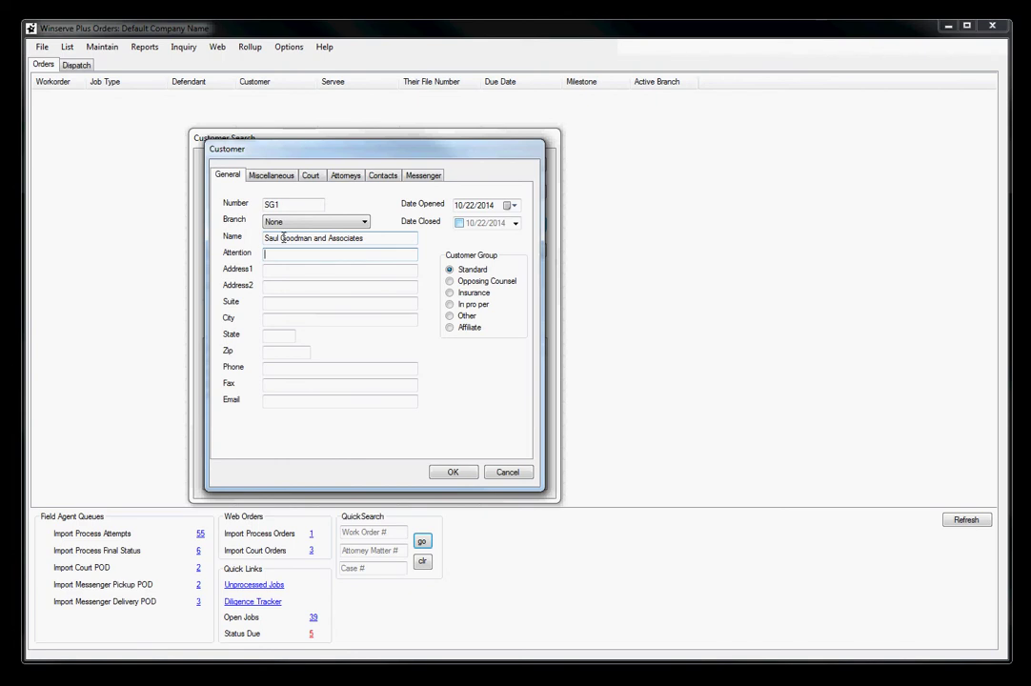
{"action": "key", "text": "Tab"}
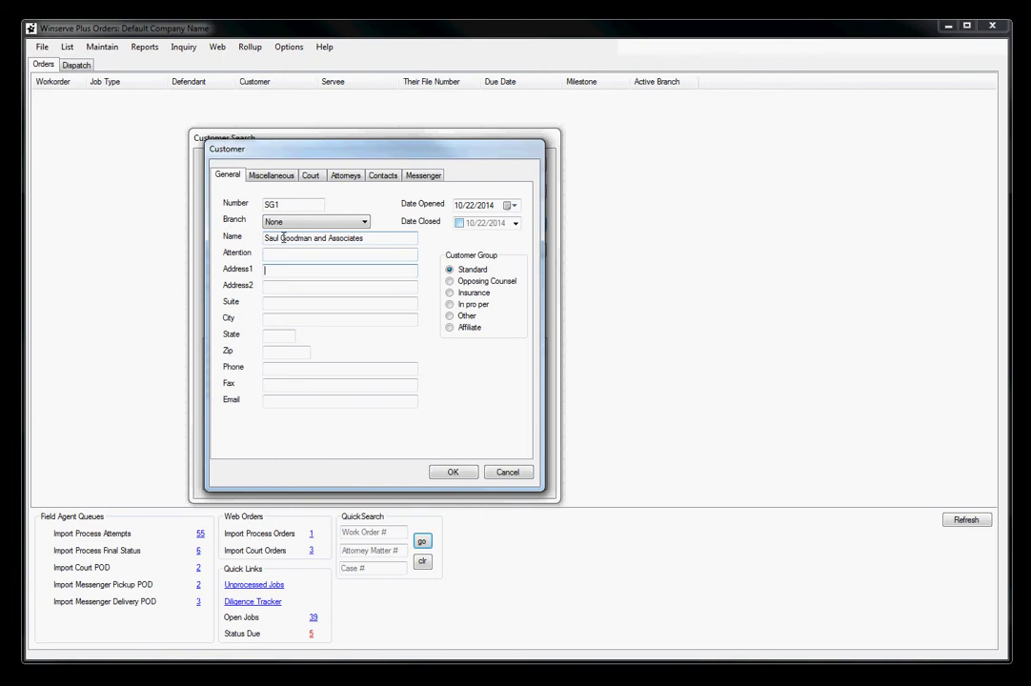
{"action": "key", "text": "Tab"}
{"action": "key", "text": "Tab"}
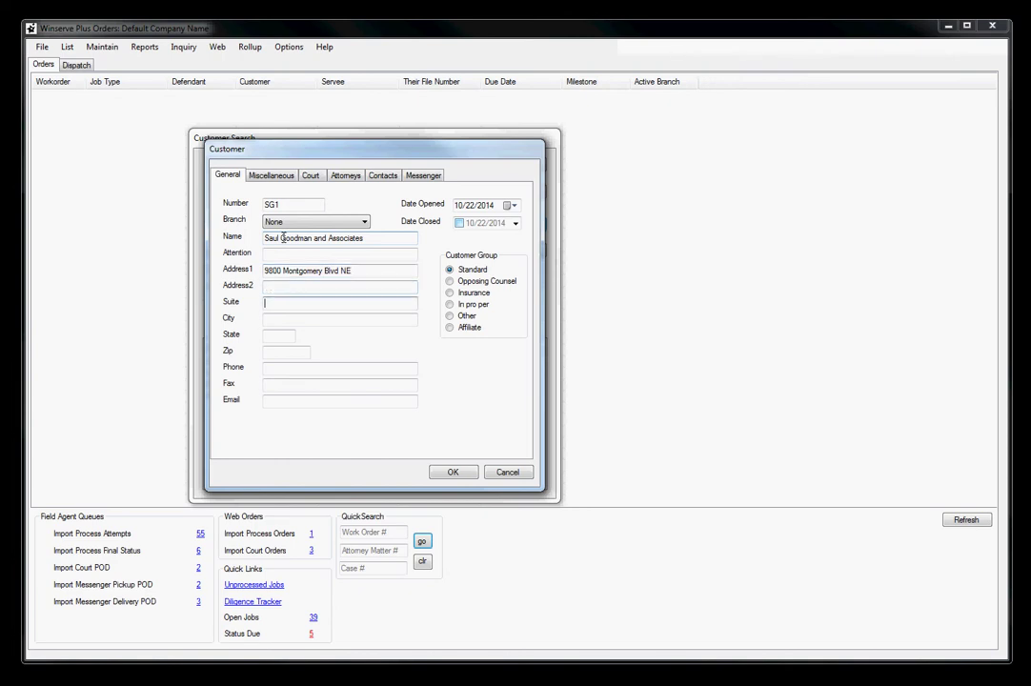
{"action": "key", "text": "Tab"}
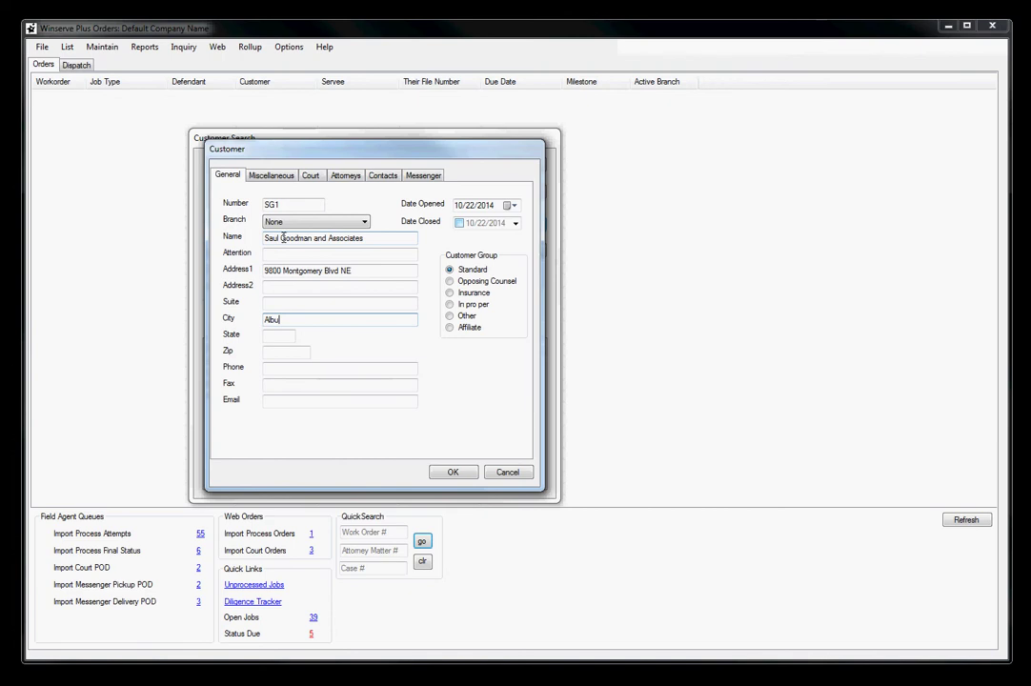
{"action": "key", "text": "Tab"}
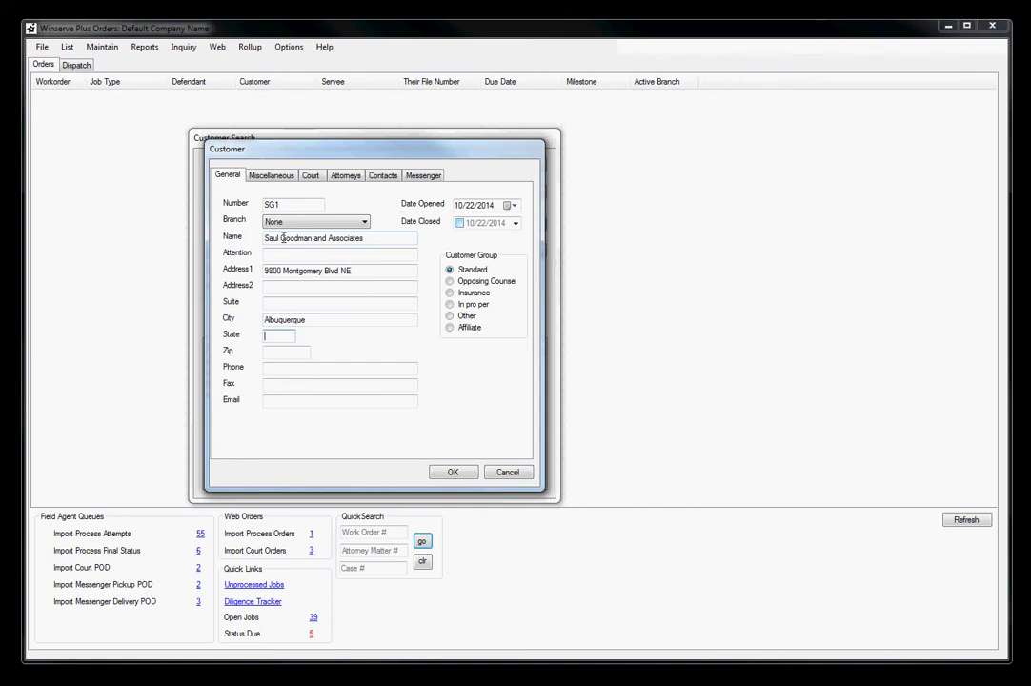
Step: Fill in the customer's state, ZIP code and phone number, leaving fax and email blank
{"action": "type", "text": "NM"}
{"action": "key", "text": "Tab"}
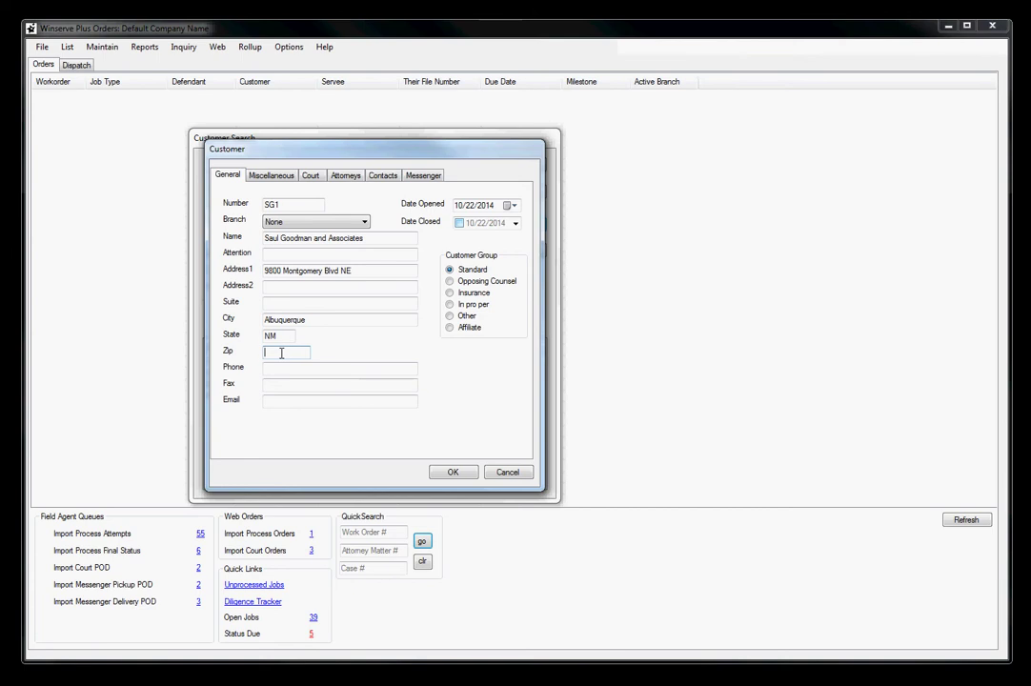
{"action": "type", "text": "87111"}
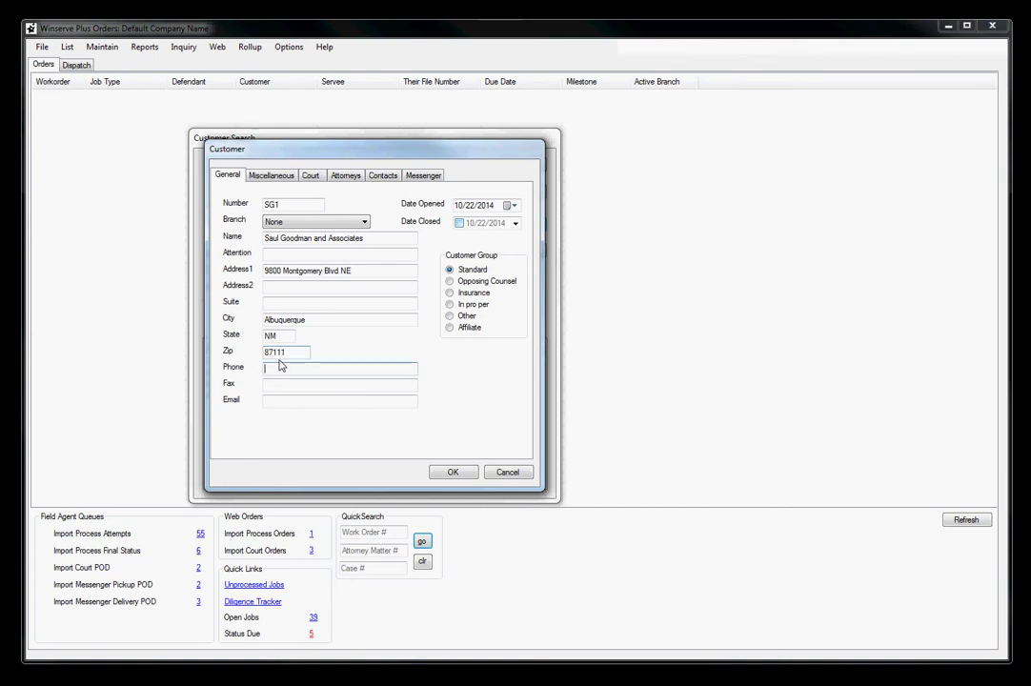
{"action": "left_click", "coordinate": [280, 366]}
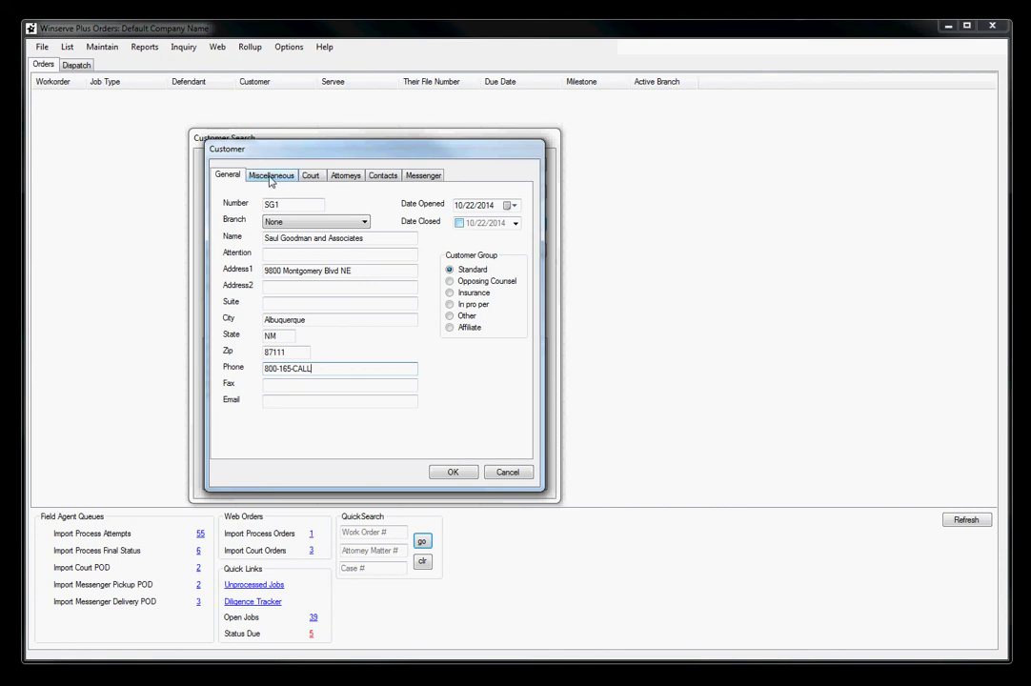
Step: On the Miscellaneous tab, keep Customer Type as Default Customer Type and Salesman as None
{"action": "left_click", "coordinate": [270, 179]}
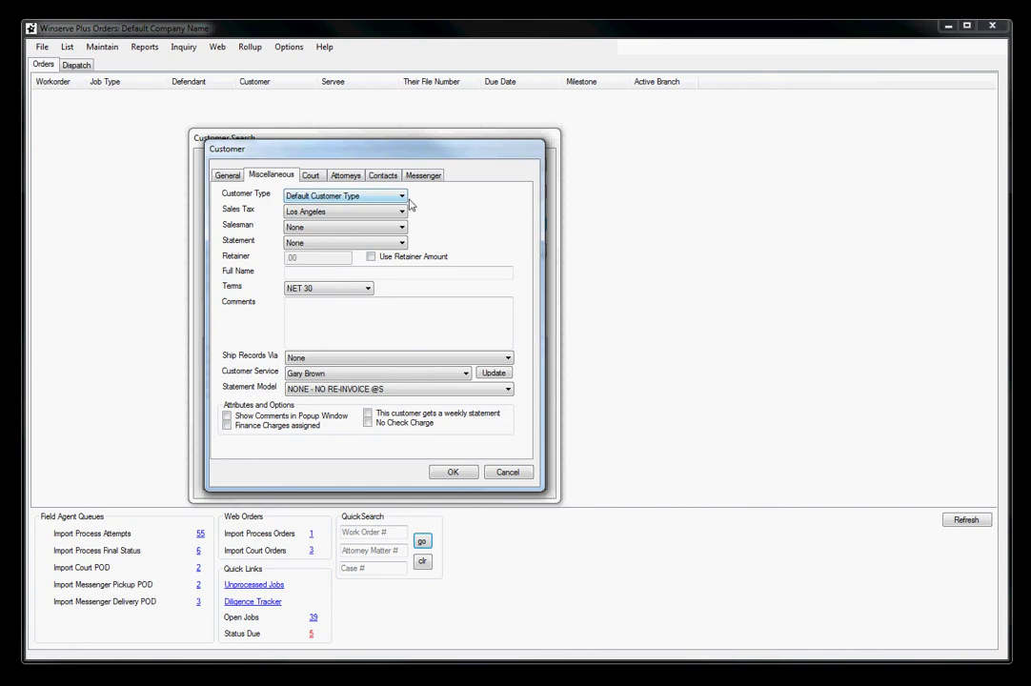
{"action": "left_click", "coordinate": [403, 196]}
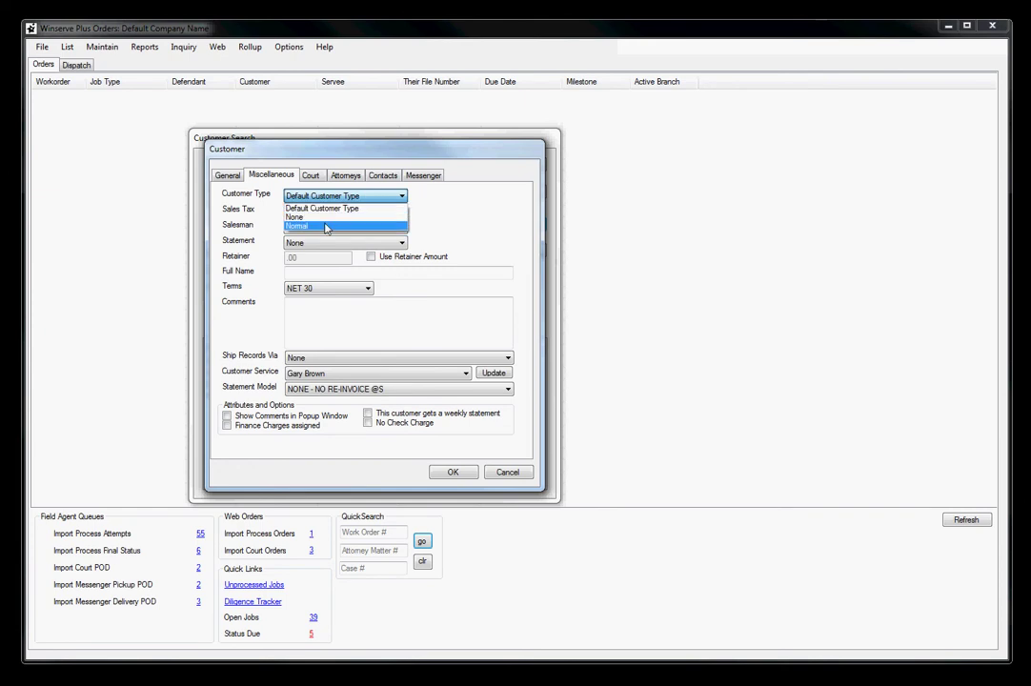
{"action": "left_click", "coordinate": [442, 202]}
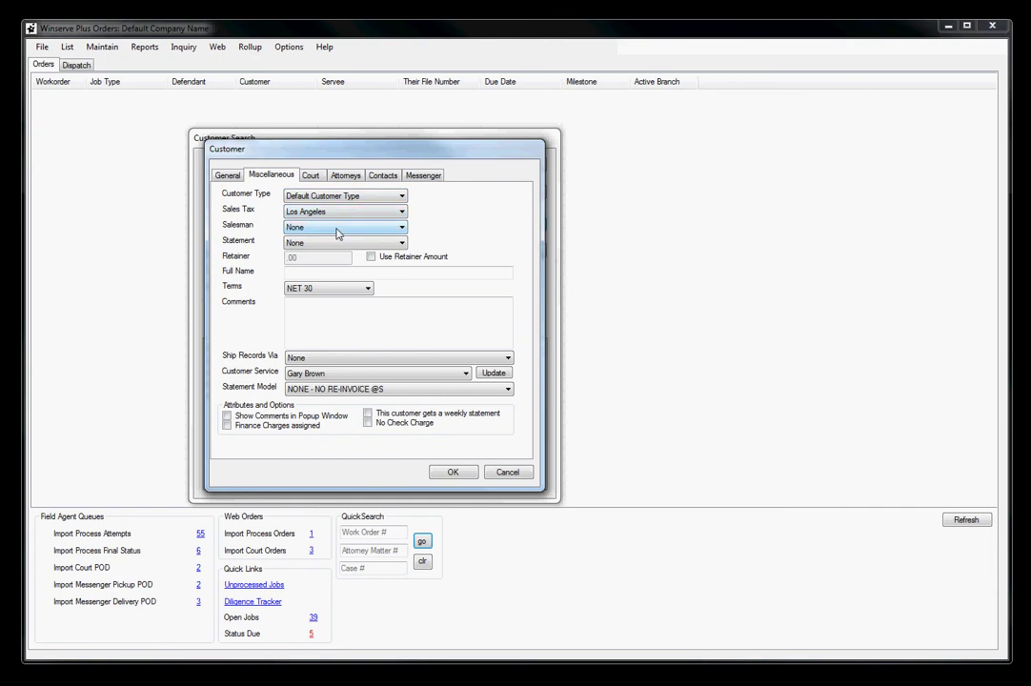
{"action": "left_click", "coordinate": [397, 230]}
{"action": "left_click", "coordinate": [397, 232]}
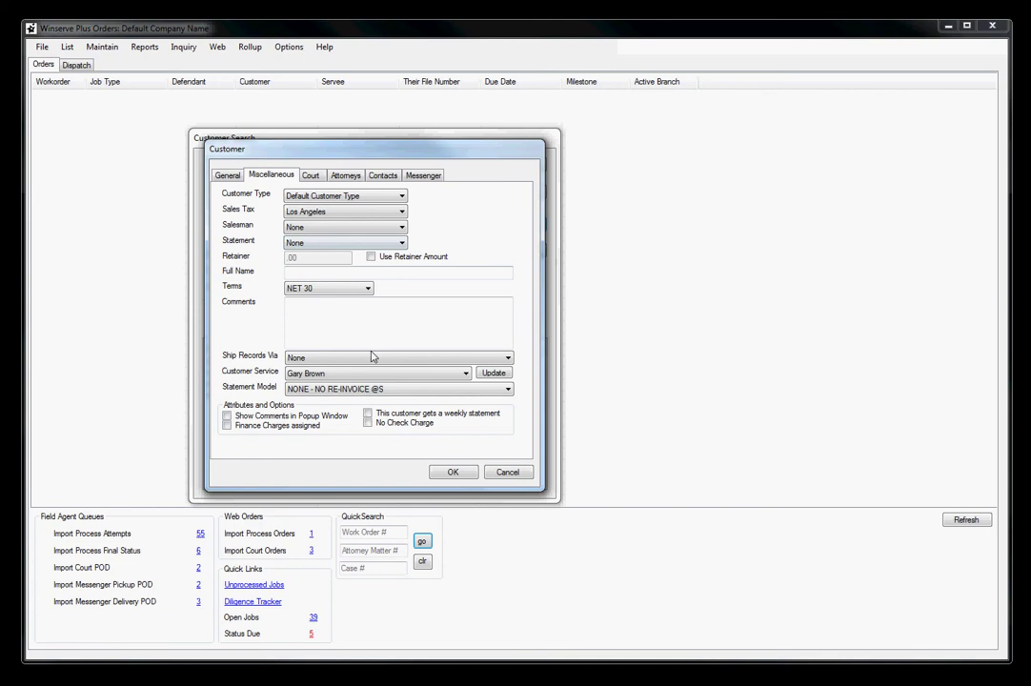
Step: Look over the Court page, then show the Attorneys page with no attorneys listed yet
{"action": "left_click", "coordinate": [311, 176]}
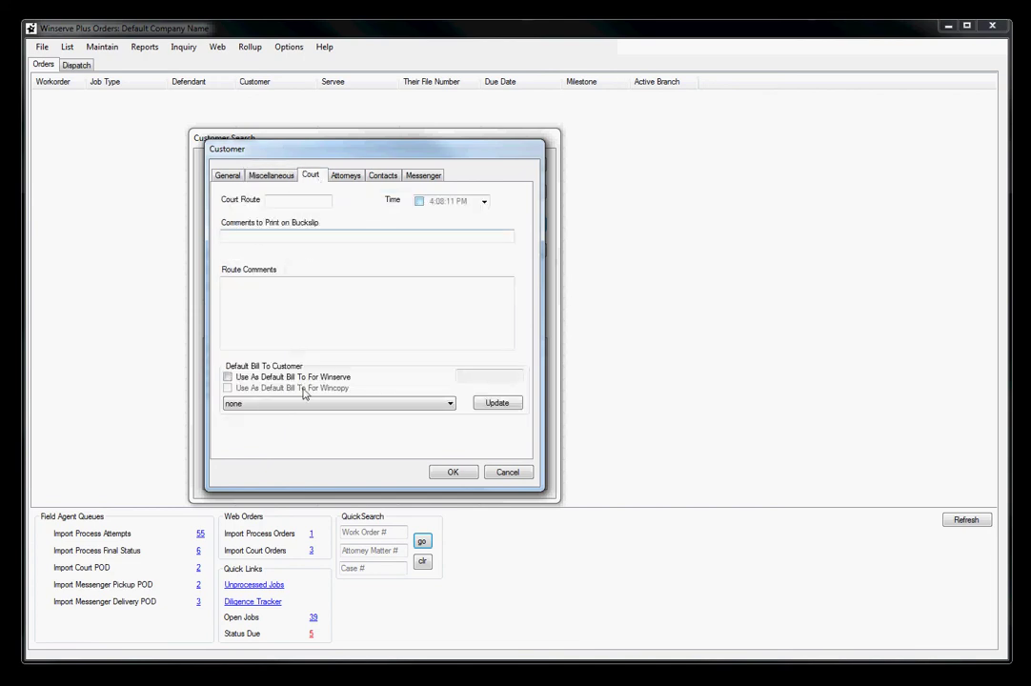
{"action": "left_click", "coordinate": [348, 177]}
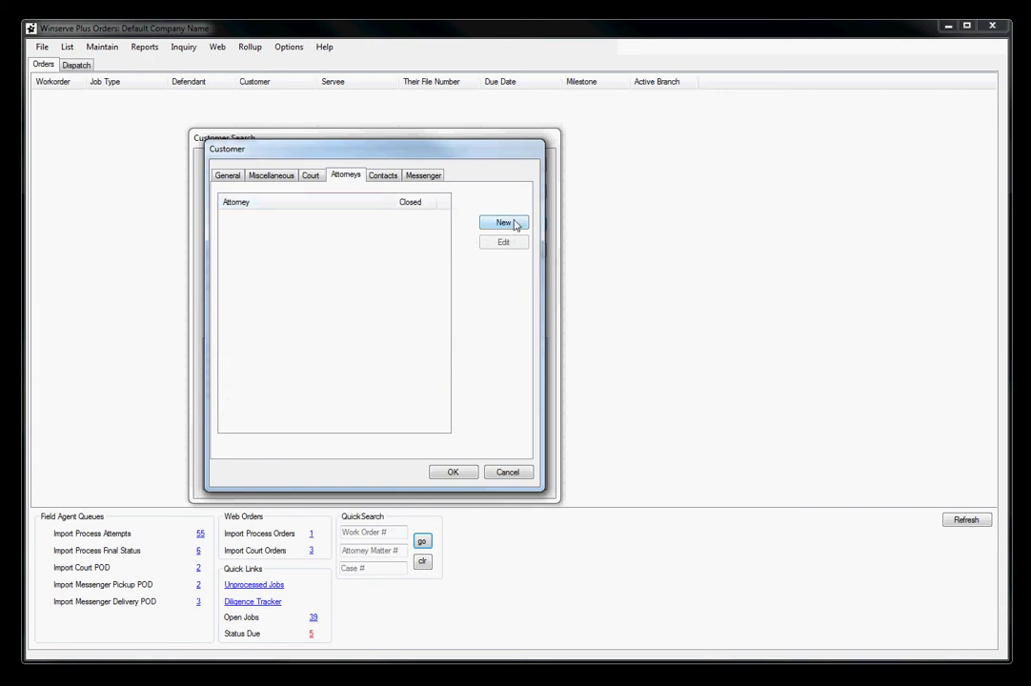
Step: Add a new attorney entry with the attorney's name and save it
{"action": "left_click", "coordinate": [515, 224]}
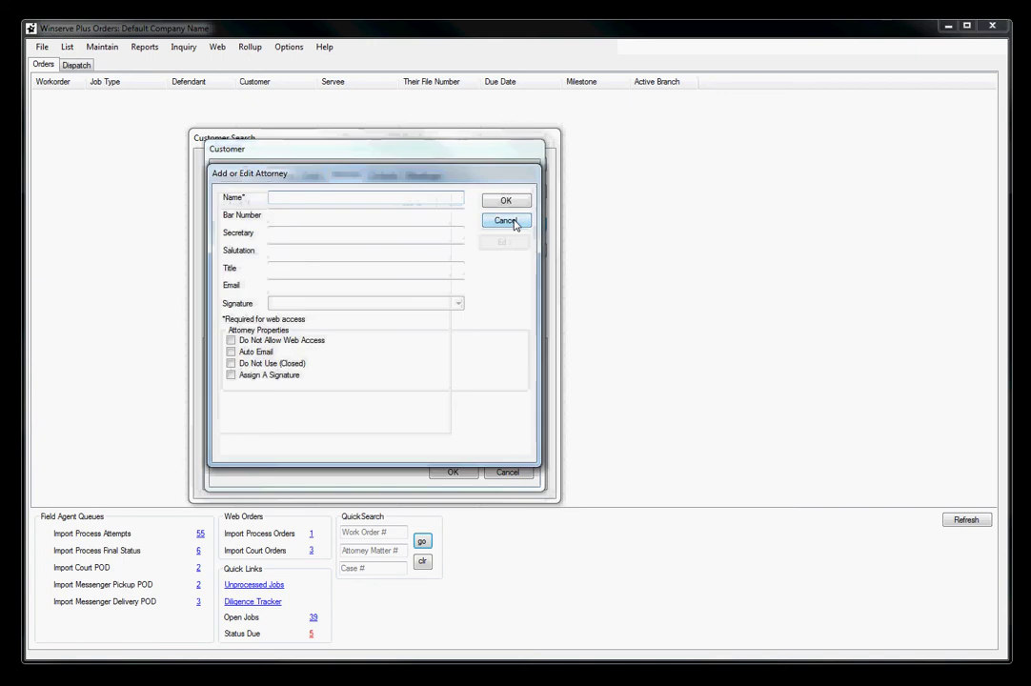
{"action": "type", "text": "Saul Goodman"}
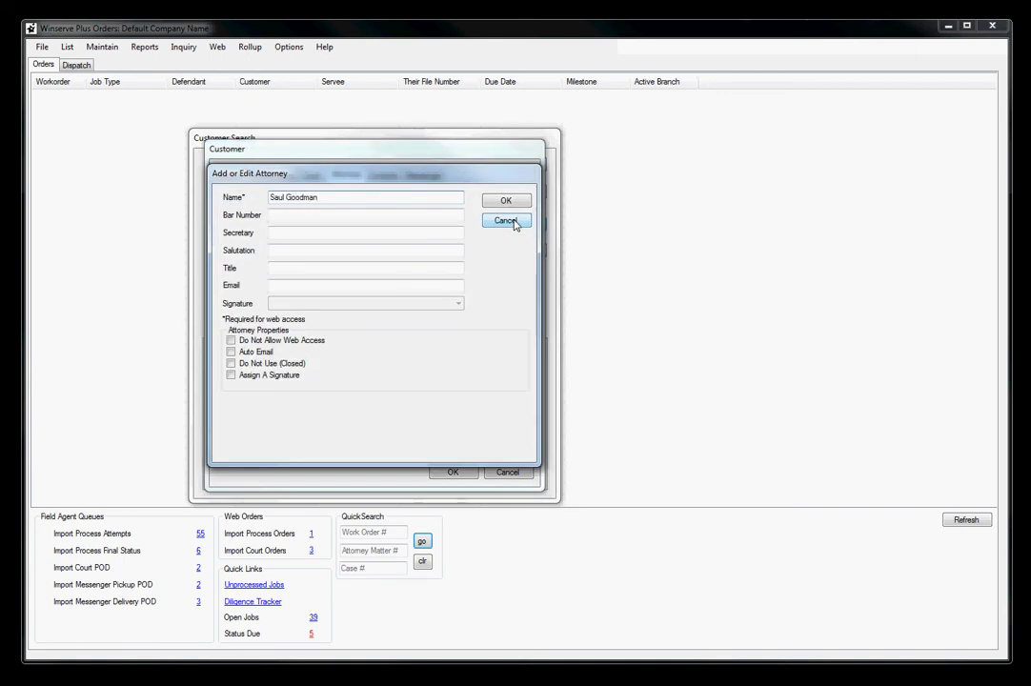
{"action": "key", "text": "Tab"}
{"action": "key", "text": "Tab"}
{"action": "key", "text": "Tab"}
{"action": "key", "text": "Tab"}
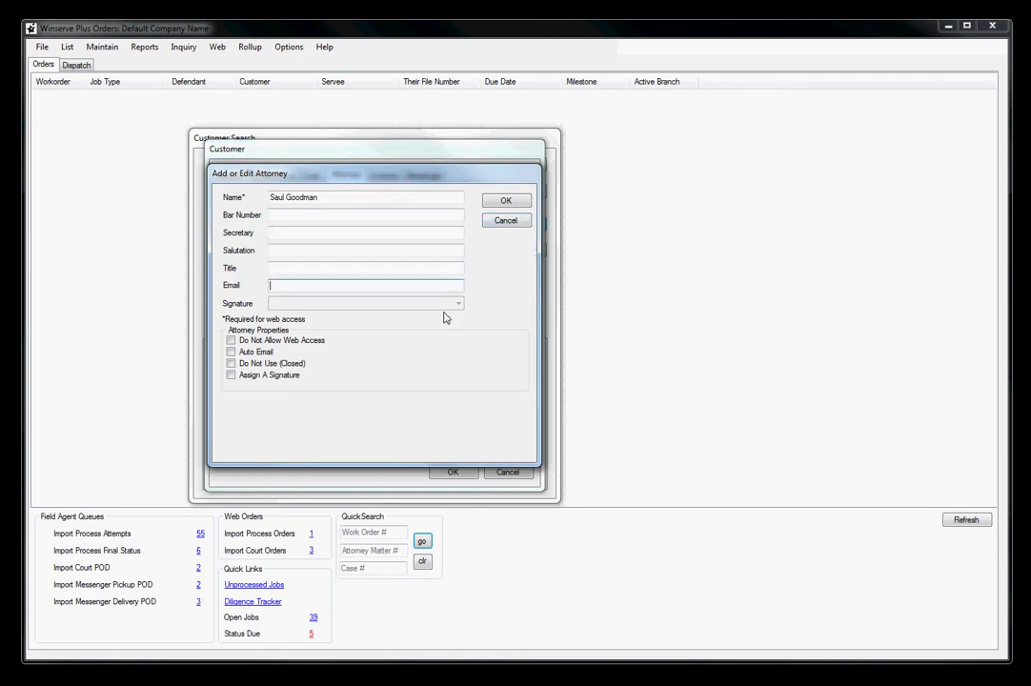
{"action": "left_click", "coordinate": [327, 198]}
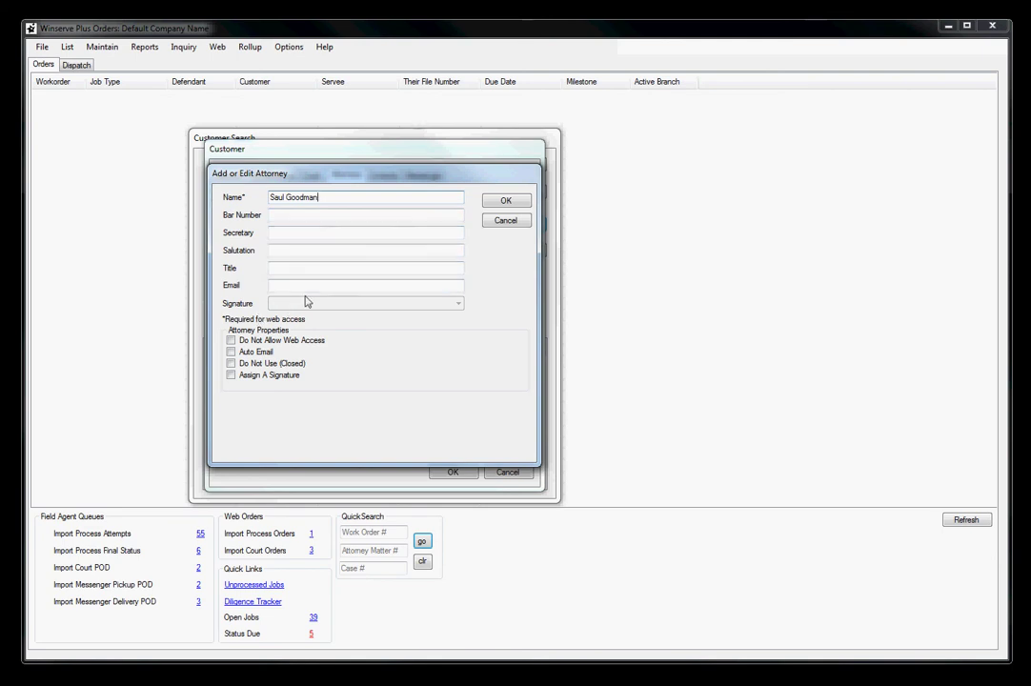
{"action": "left_click", "coordinate": [495, 205]}
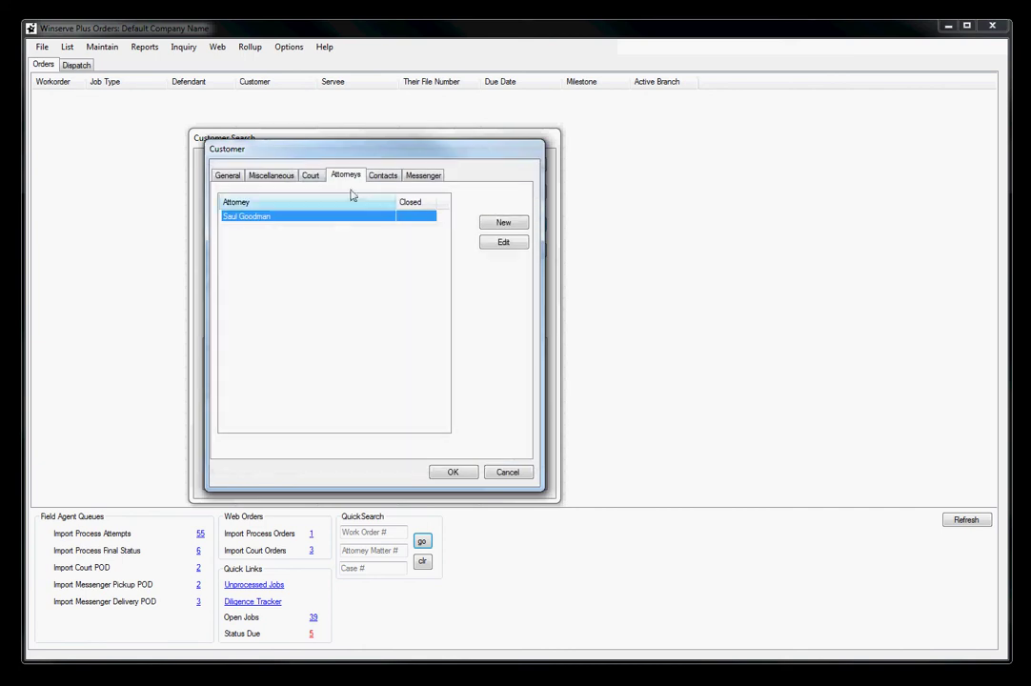
{"action": "left_click", "coordinate": [381, 176]}
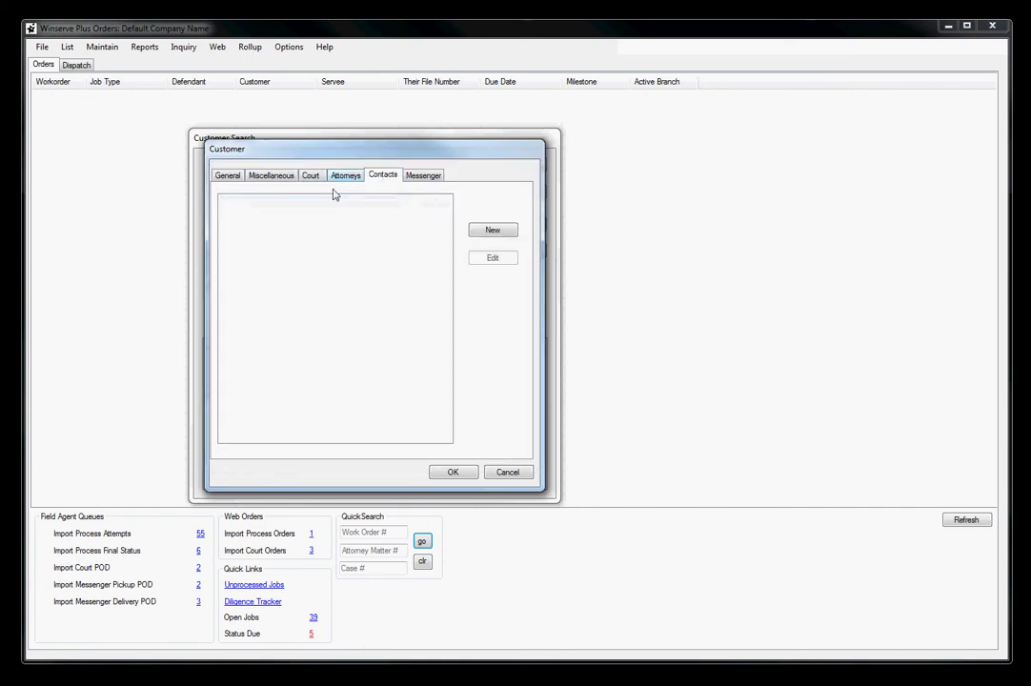
Step: Add a contact with their first name, phone number and e-mail address, with AutoEmail ticked
{"action": "left_click", "coordinate": [492, 233]}
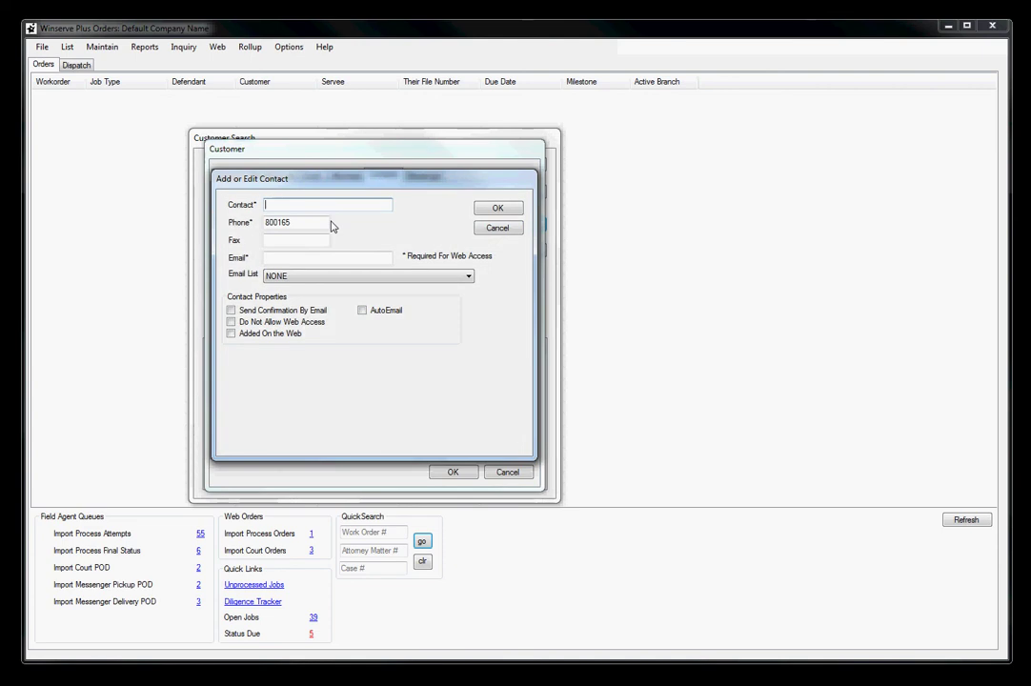
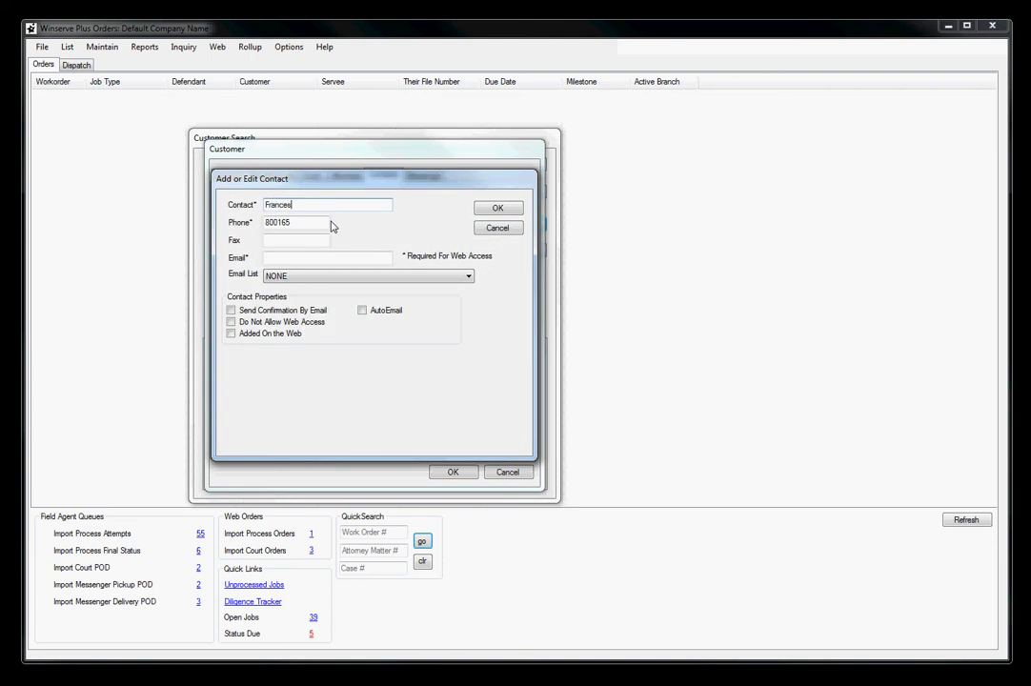
{"action": "key", "text": "Tab"}
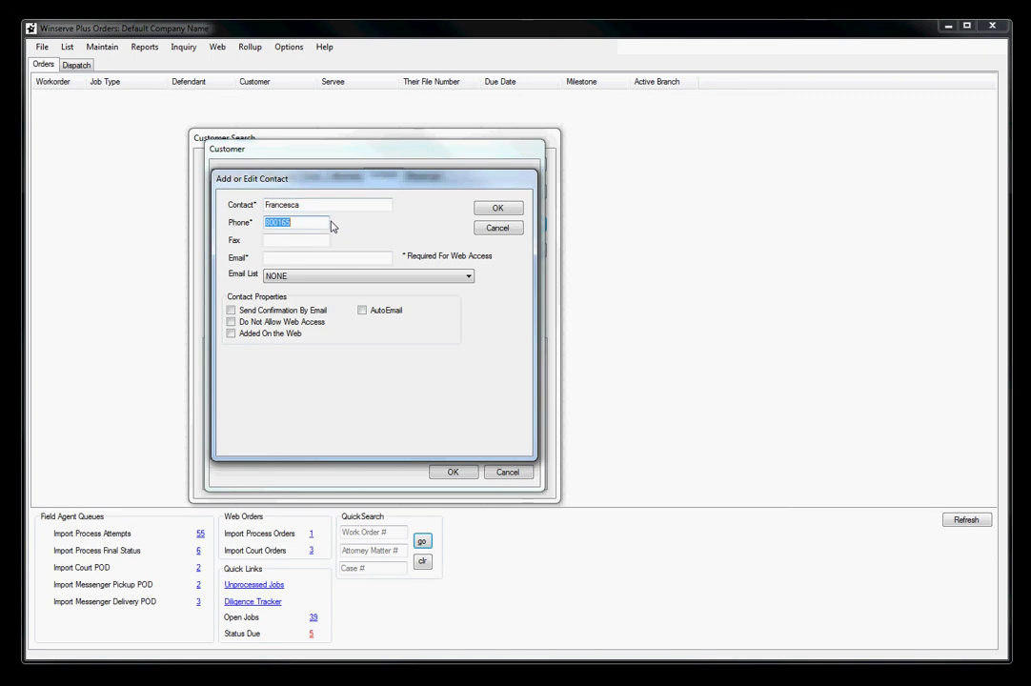
{"action": "key", "text": "Tab"}
{"action": "left_click", "coordinate": [322, 256]}
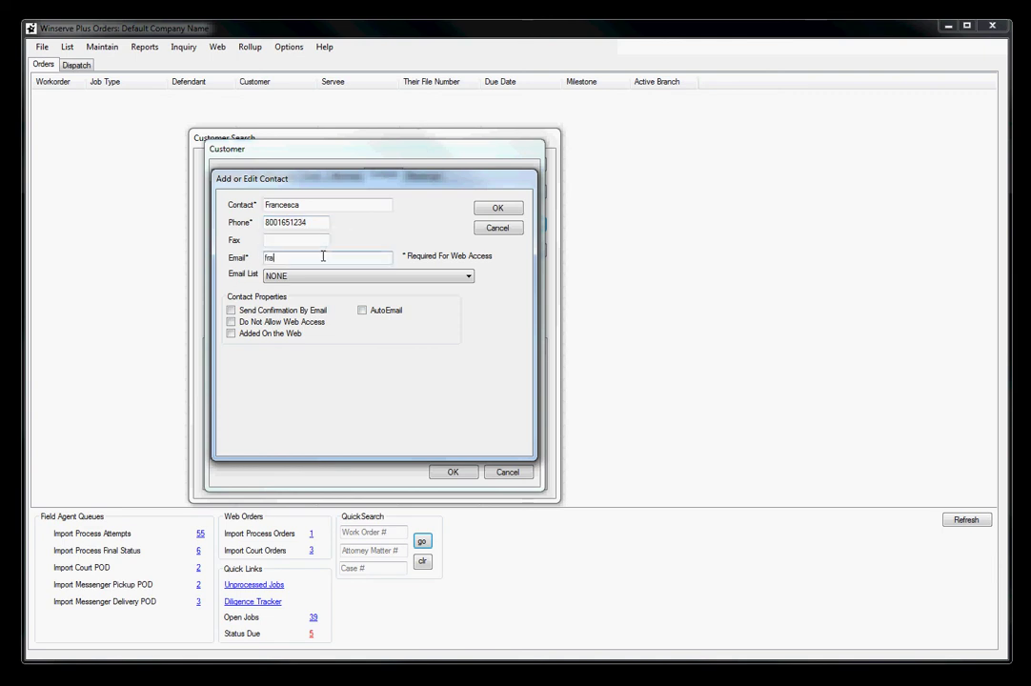
{"action": "key", "text": "Tab"}
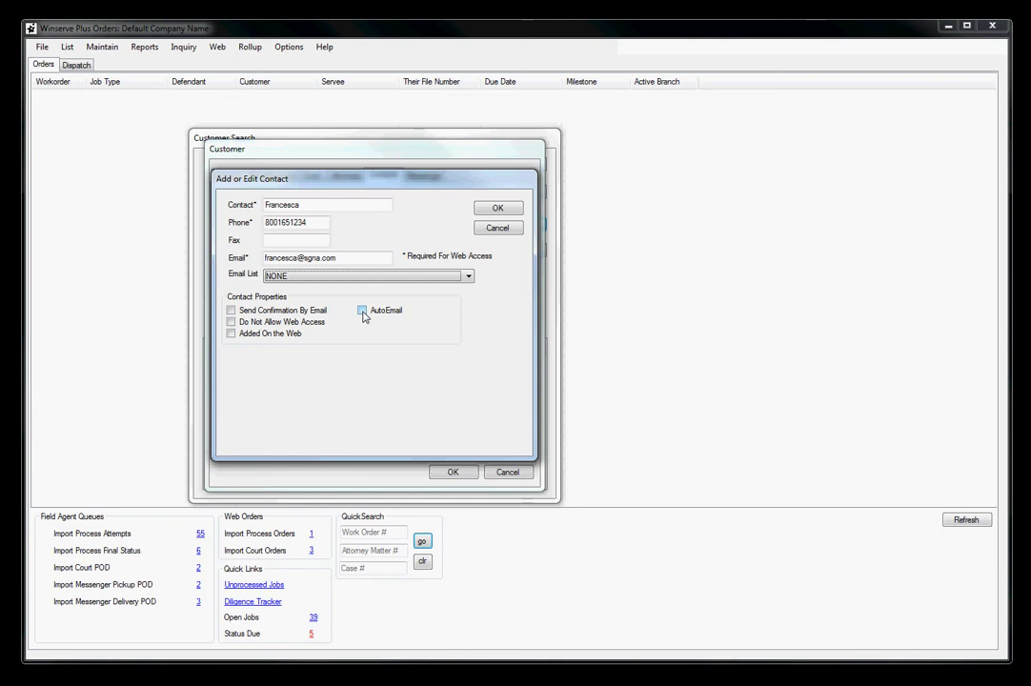
{"action": "left_click", "coordinate": [362, 312]}
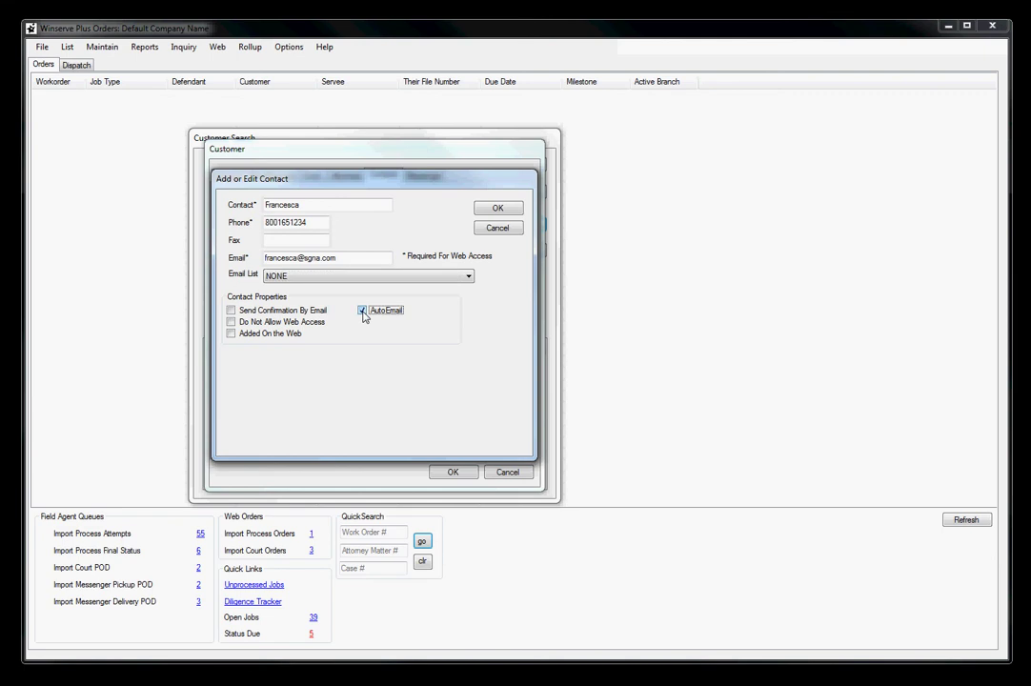
{"action": "left_click", "coordinate": [485, 213]}
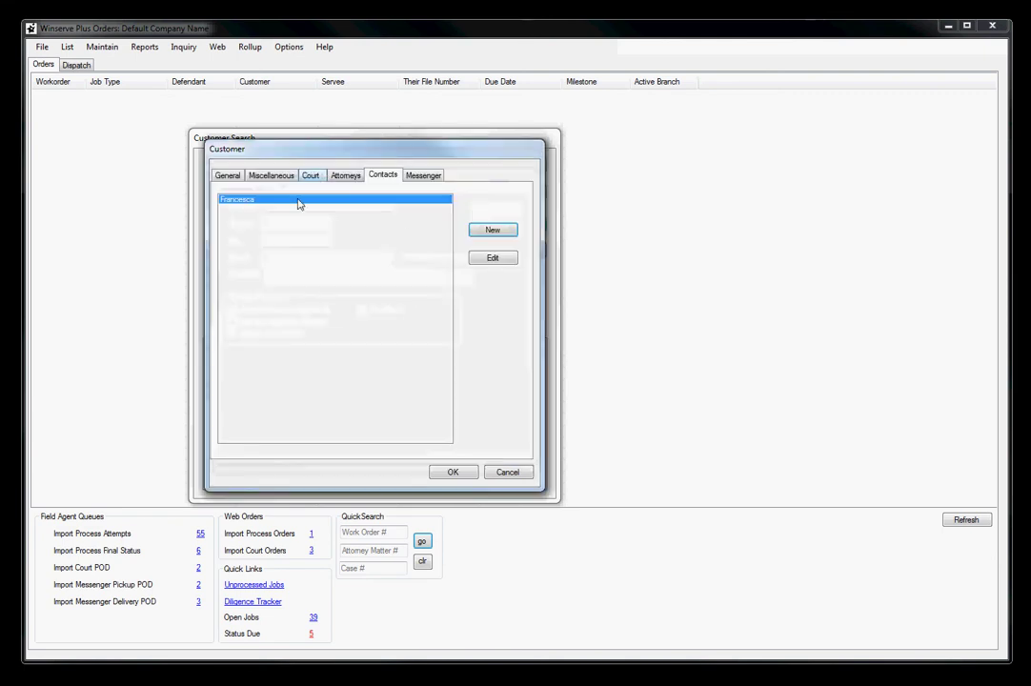
Step: Check the customer's attorney entry, then bring up the customer's contacts list
{"action": "left_click", "coordinate": [346, 177]}
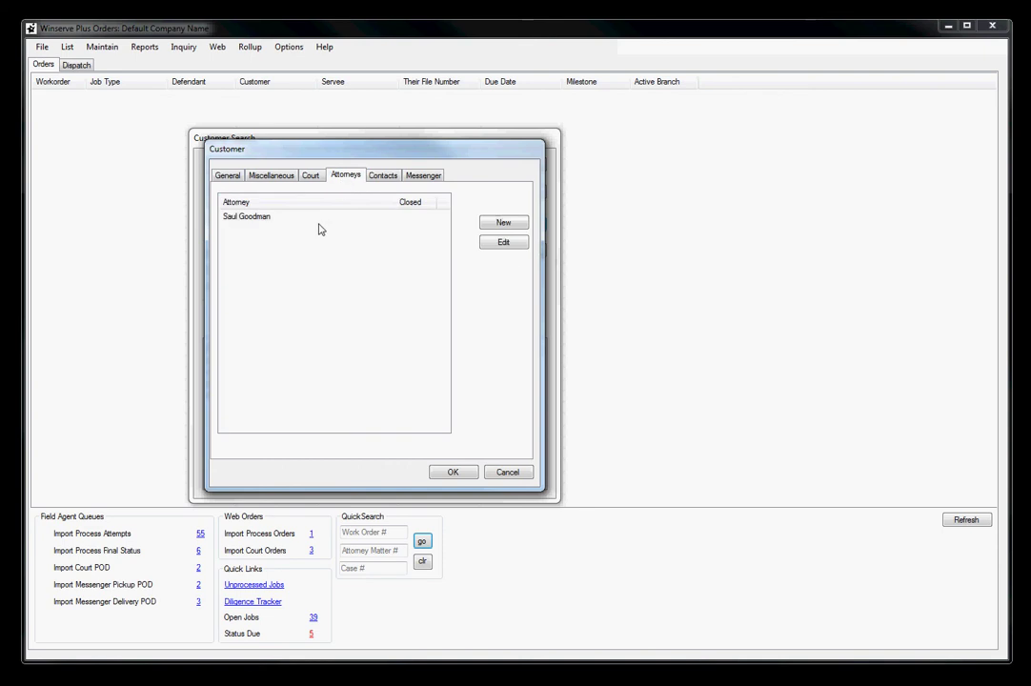
{"action": "left_click", "coordinate": [227, 175]}
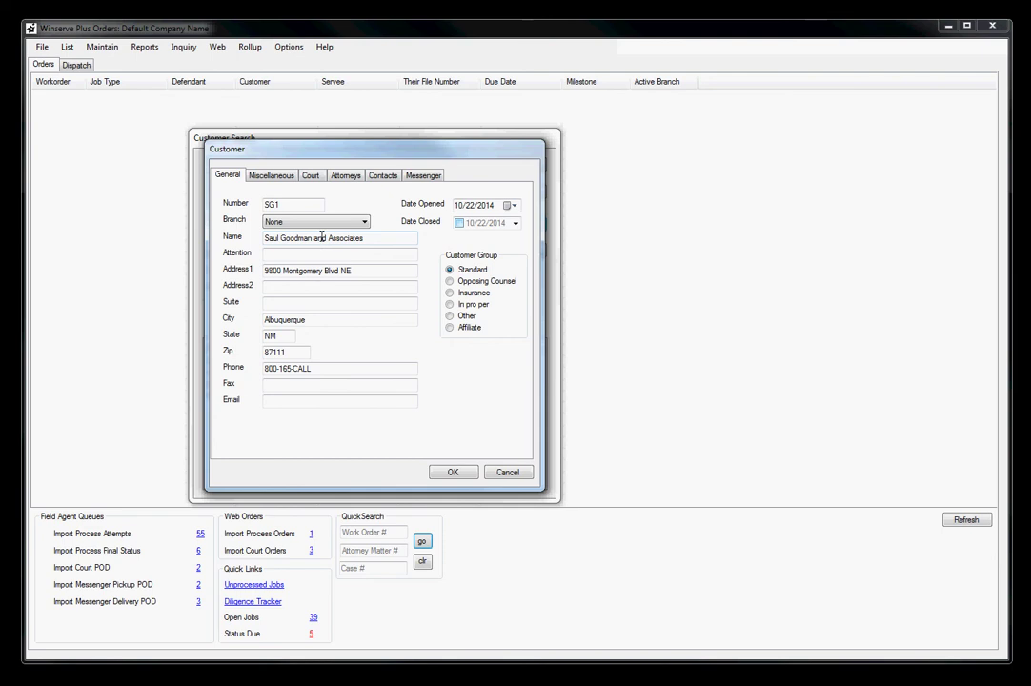
{"action": "left_click", "coordinate": [346, 177]}
{"action": "left_click", "coordinate": [274, 218]}
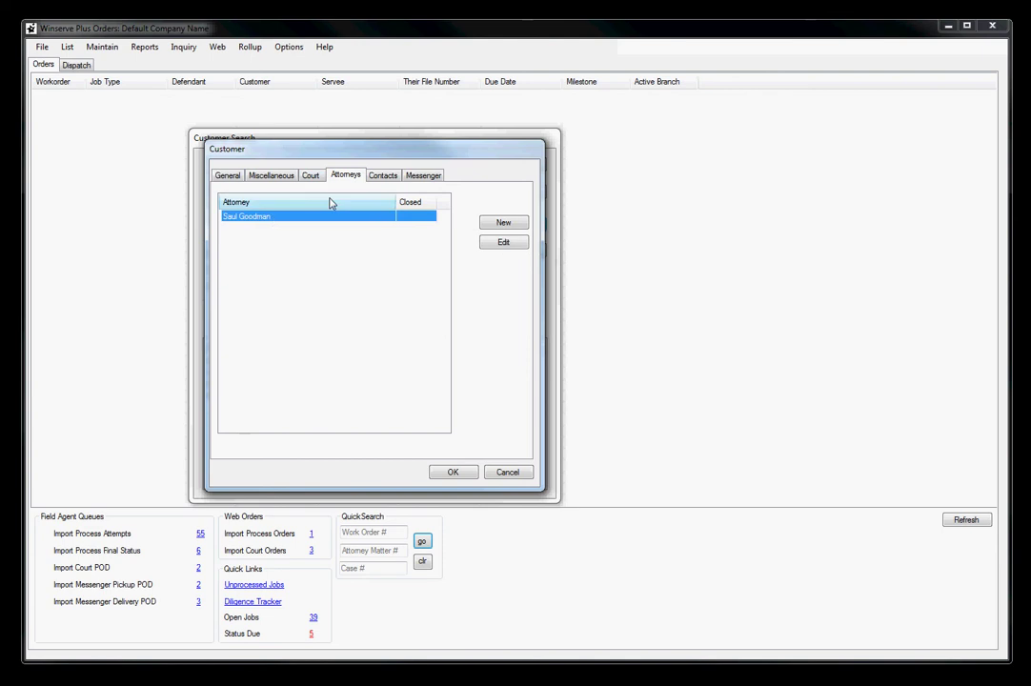
{"action": "left_click", "coordinate": [383, 177]}
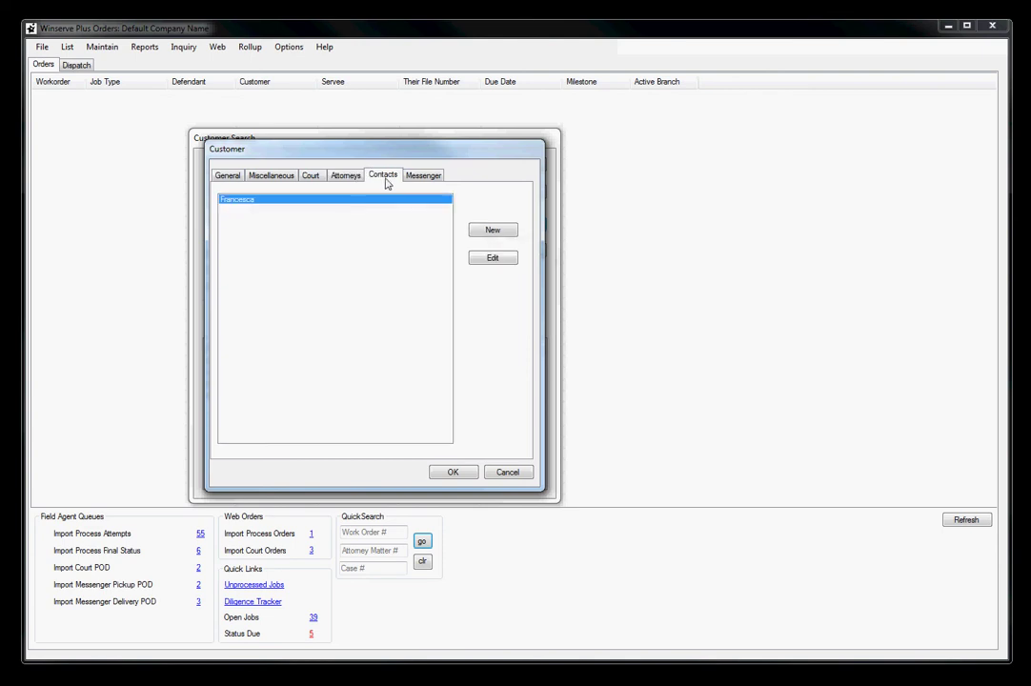
Step: Add a second contact named None, saving it with the phone number left empty
{"action": "left_click", "coordinate": [491, 232]}
{"action": "type", "text": "None"}
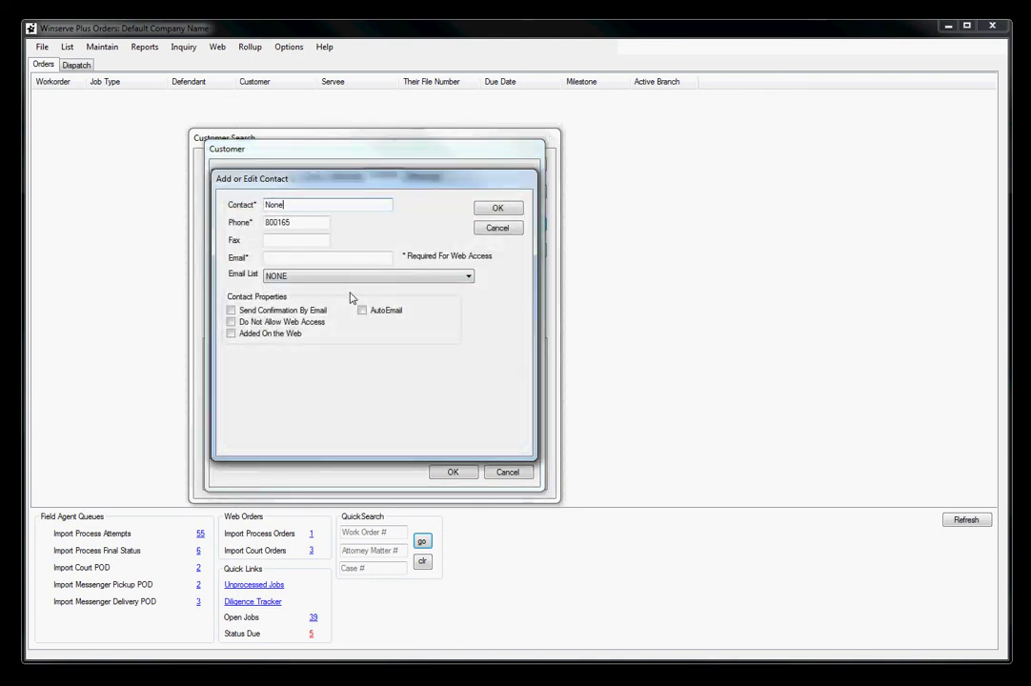
{"action": "left_click", "coordinate": [514, 215]}
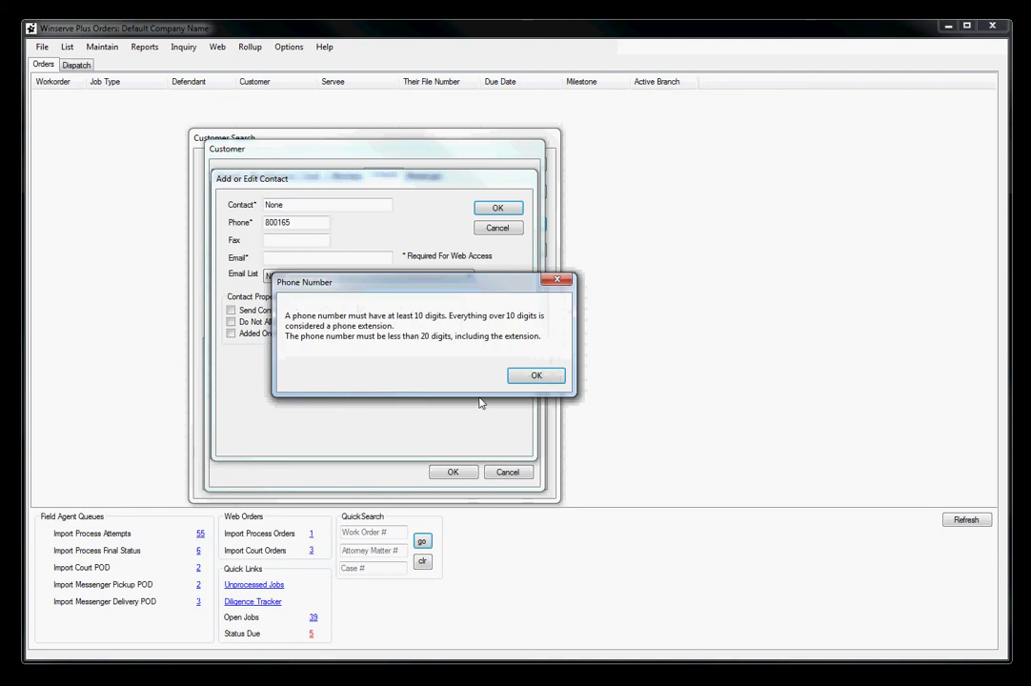
{"action": "left_click", "coordinate": [537, 377]}
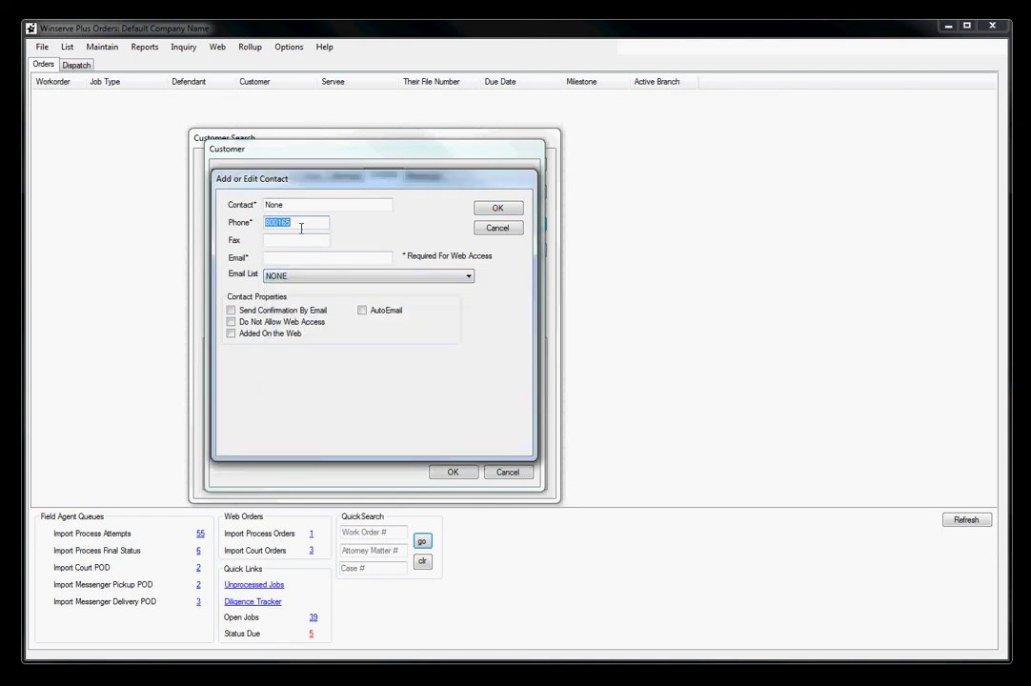
{"action": "key", "text": "BackSpace"}
{"action": "left_click", "coordinate": [484, 209]}
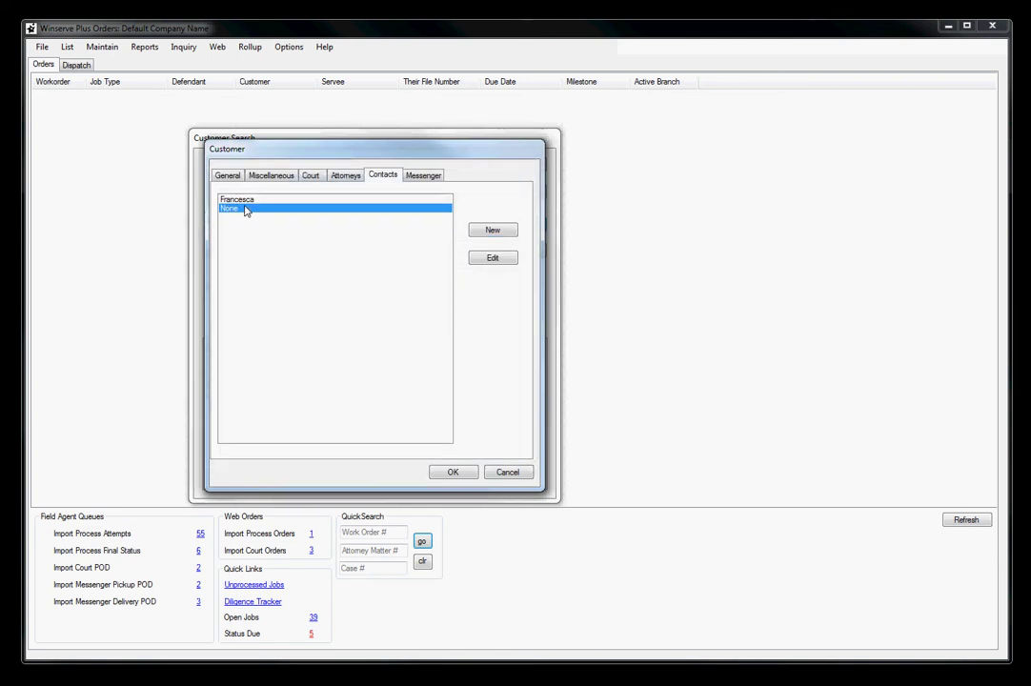
{"action": "left_click", "coordinate": [348, 175]}
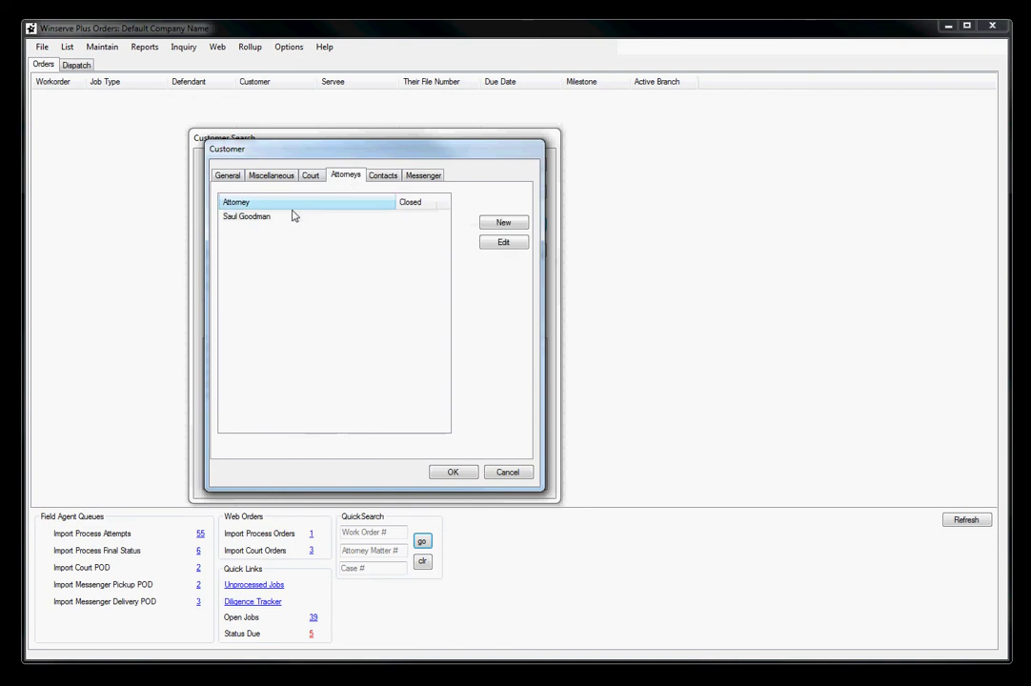
Step: Replace the lettered ending of the customer's phone number with digits and save the customer
{"action": "left_click", "coordinate": [227, 175]}
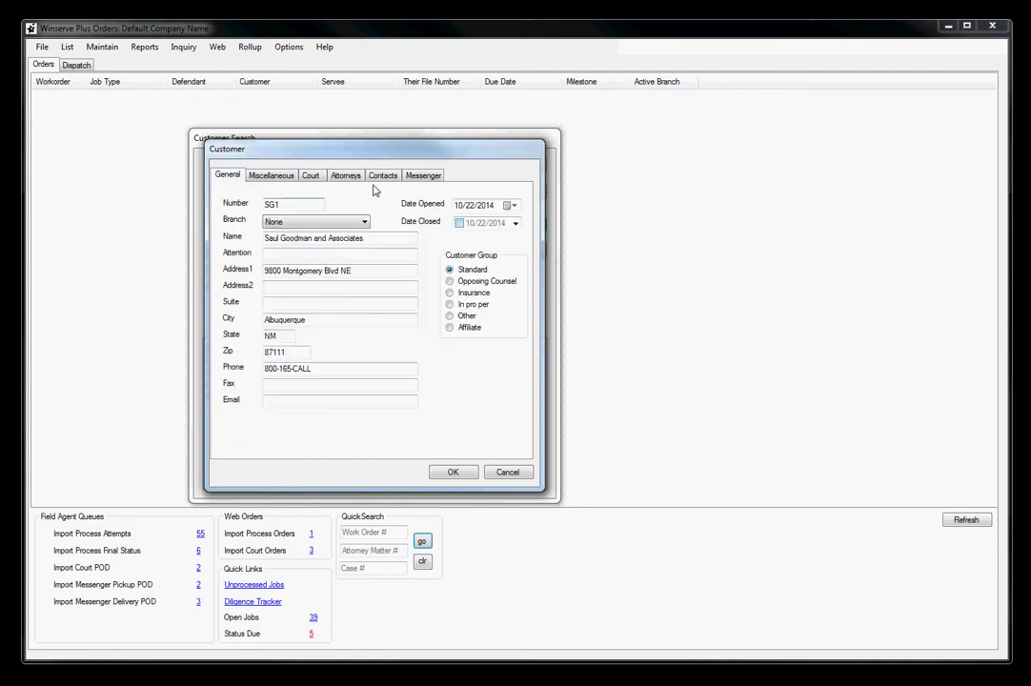
{"action": "left_click", "coordinate": [454, 472]}
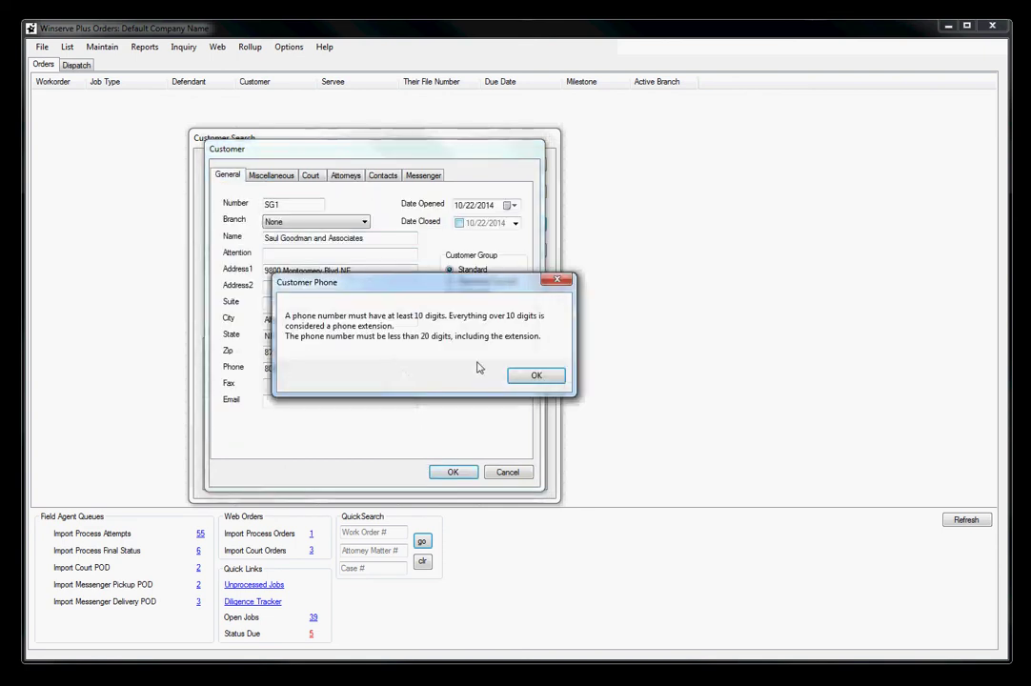
{"action": "left_click", "coordinate": [527, 377]}
{"action": "left_click", "coordinate": [317, 368]}
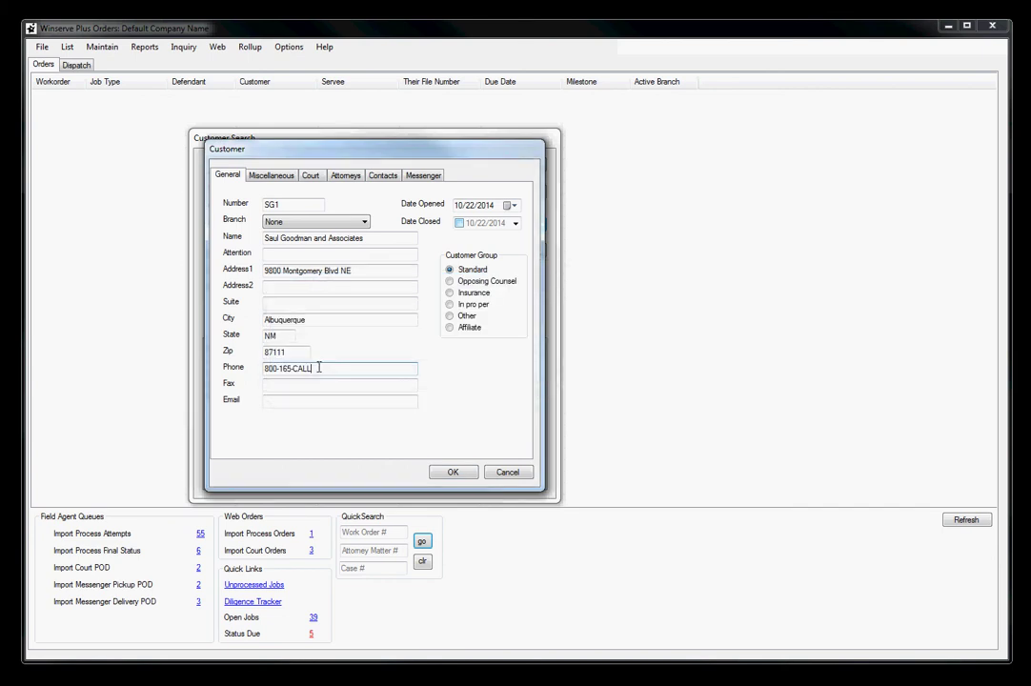
{"action": "key", "text": "BackSpace"}
{"action": "key", "text": "BackSpace"}
{"action": "key", "text": "BackSpace"}
{"action": "type", "text": "1234"}
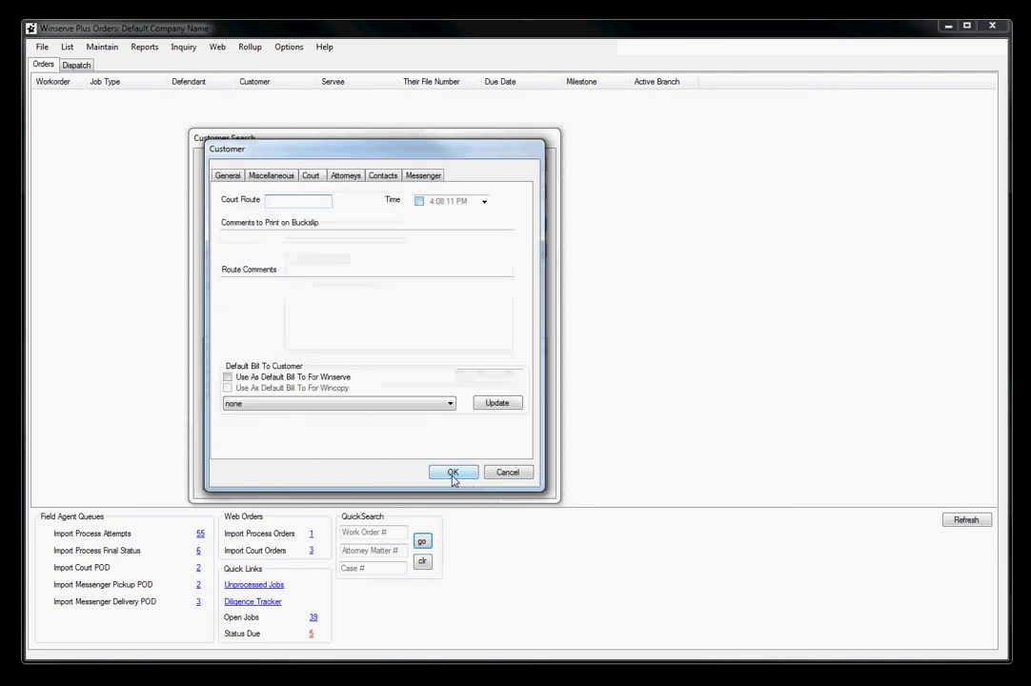
{"action": "left_click", "coordinate": [454, 474]}
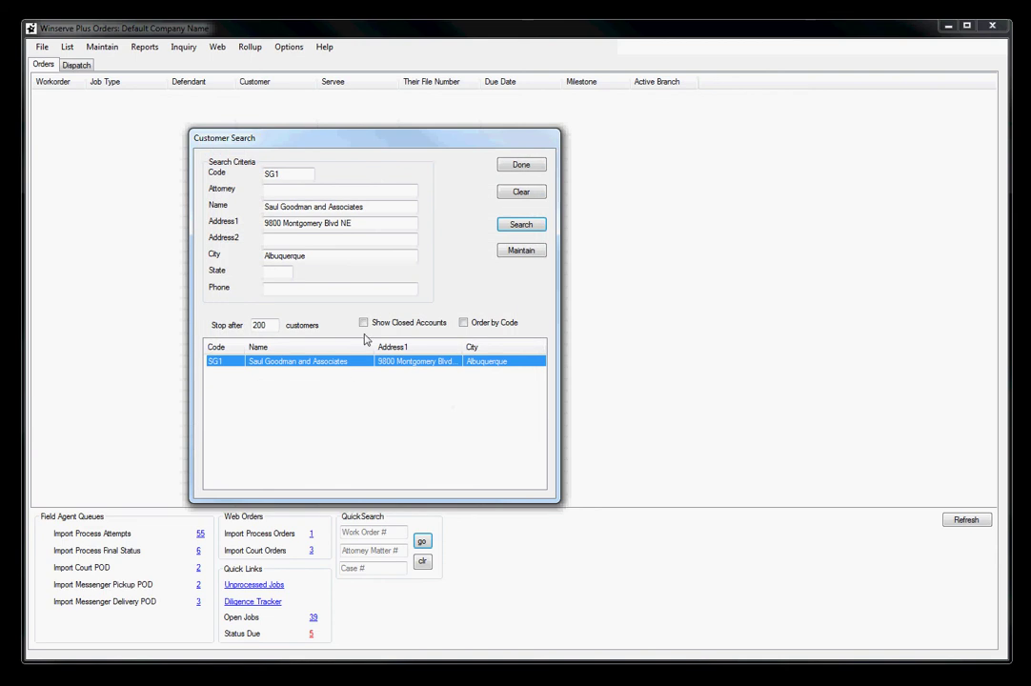